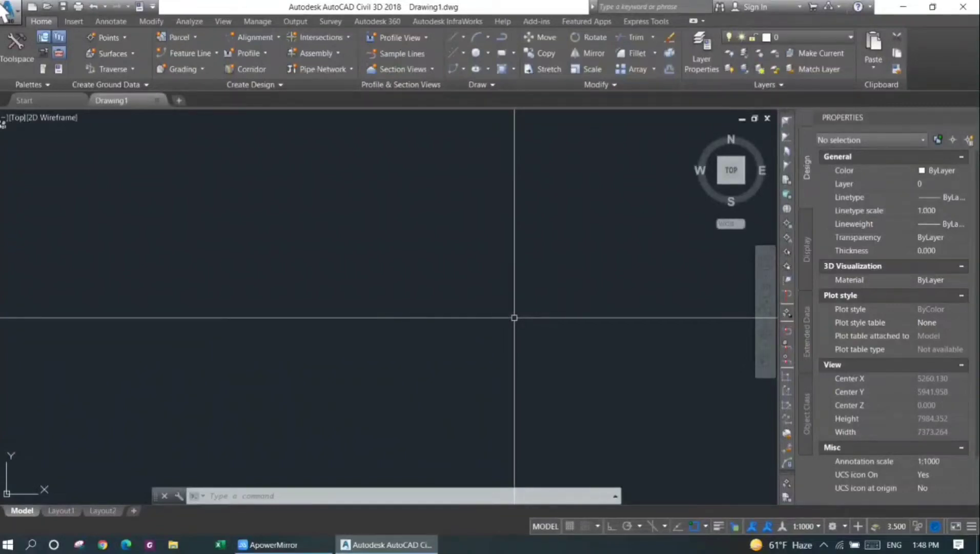
# Step: Search Windows Start for 'saspl' to find the SASPlanet app
pyautogui.click(8, 544)
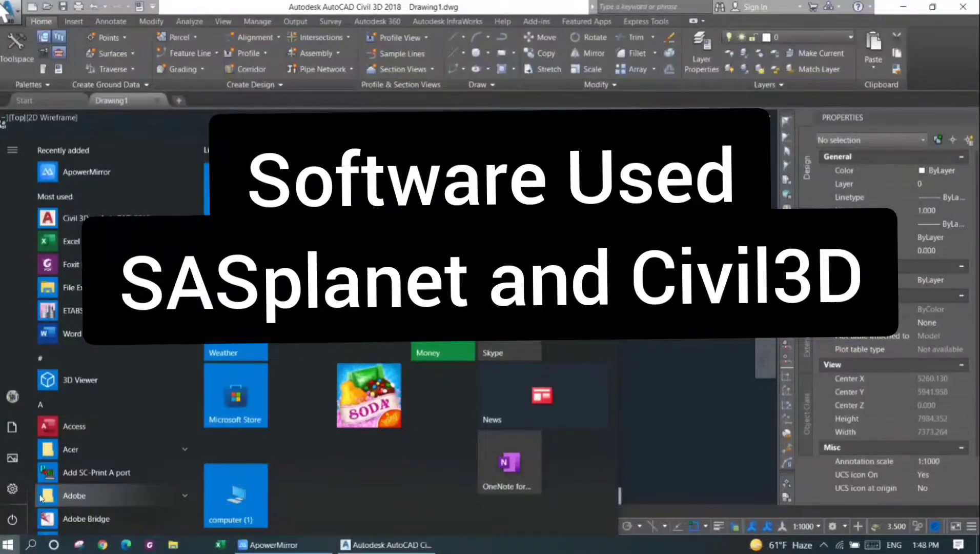
pyautogui.write('s')
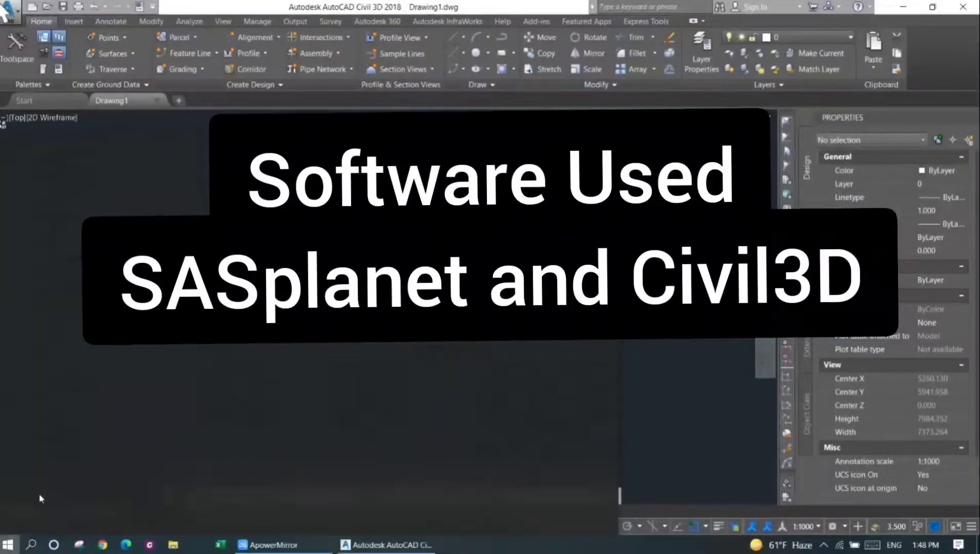
pyautogui.write('aspl')
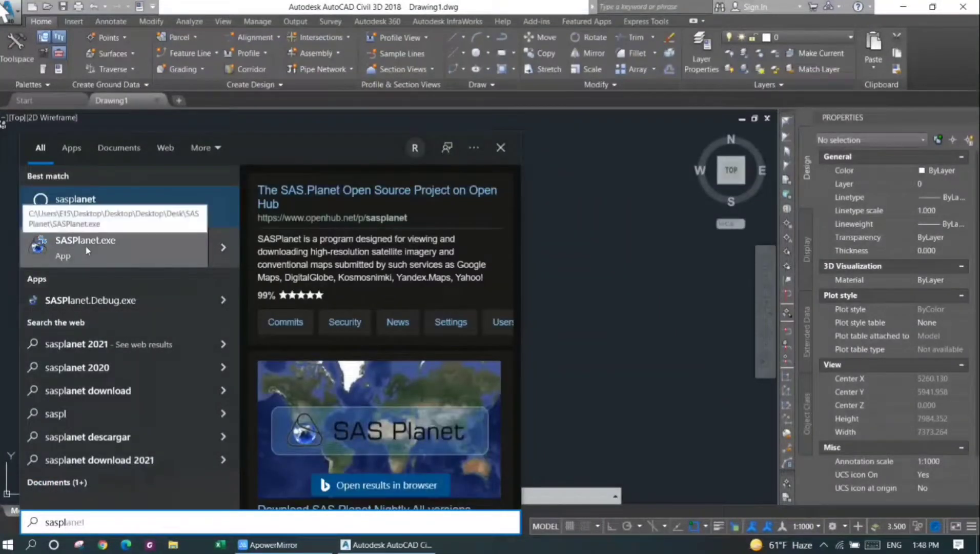
# Step: Launch SASPlanet.exe from the search results
pyautogui.click(86, 249)
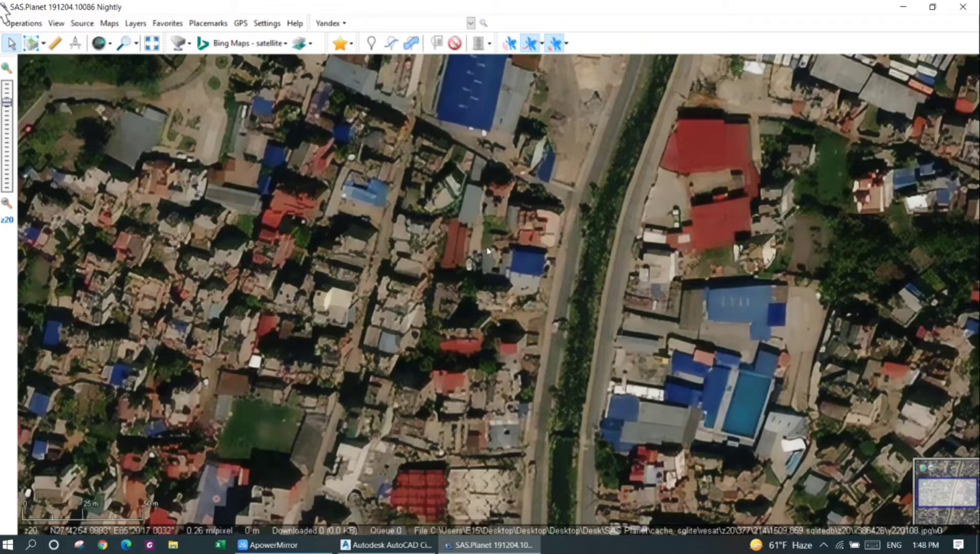
pyautogui.scroll(-1, 486, 252)
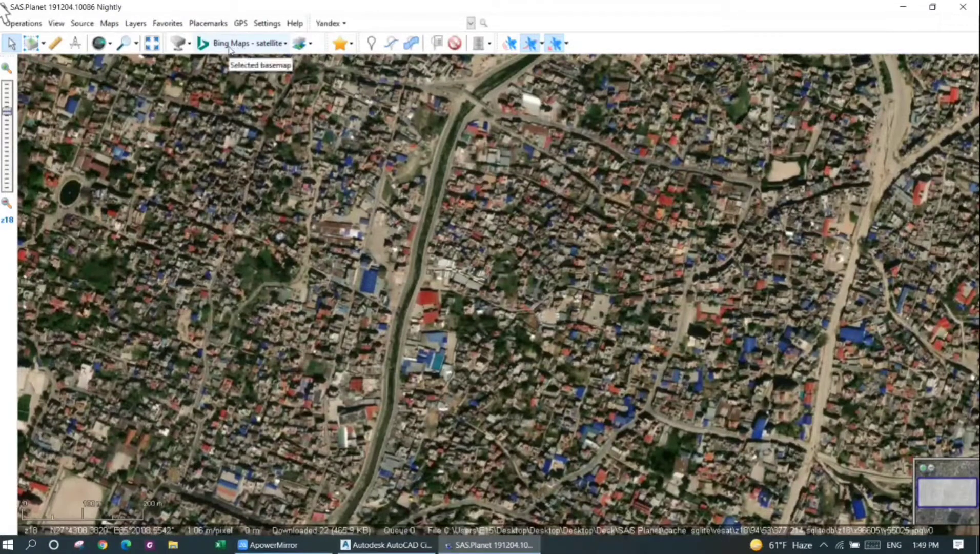
# Step: Try Google satellite imagery, then switch the basemap back to Bing Maps satellite
pyautogui.click(229, 47)
pyautogui.moveTo(223, 62)
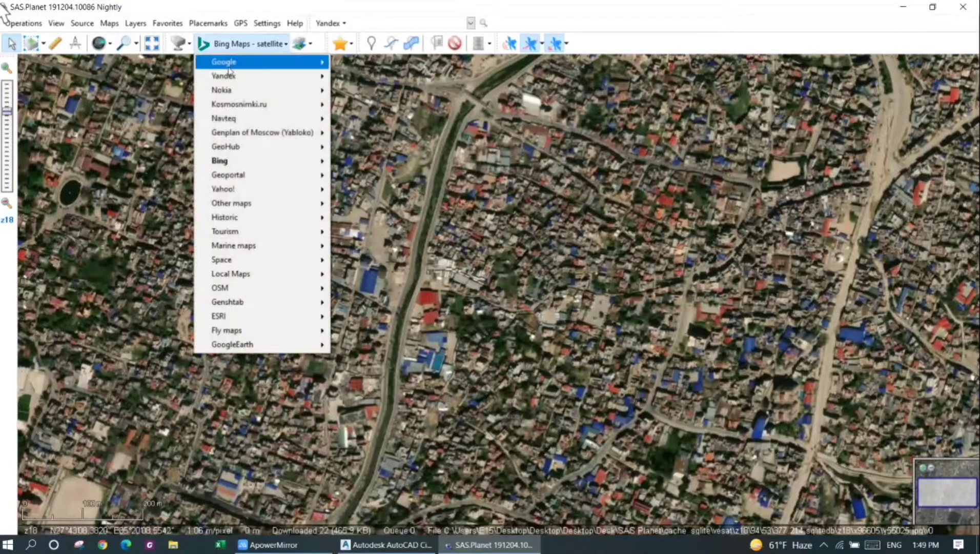
pyautogui.click(393, 67)
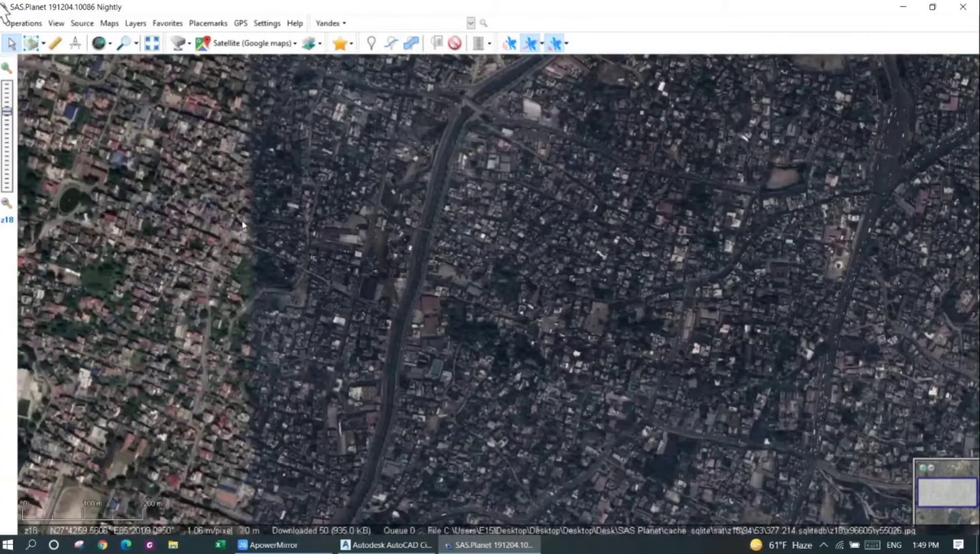
pyautogui.moveTo(402, 221)
pyautogui.mouseDown()
pyautogui.moveTo(518, 206)
pyautogui.moveTo(446, 224)
pyautogui.mouseUp()
pyautogui.scroll(1, 518, 206)
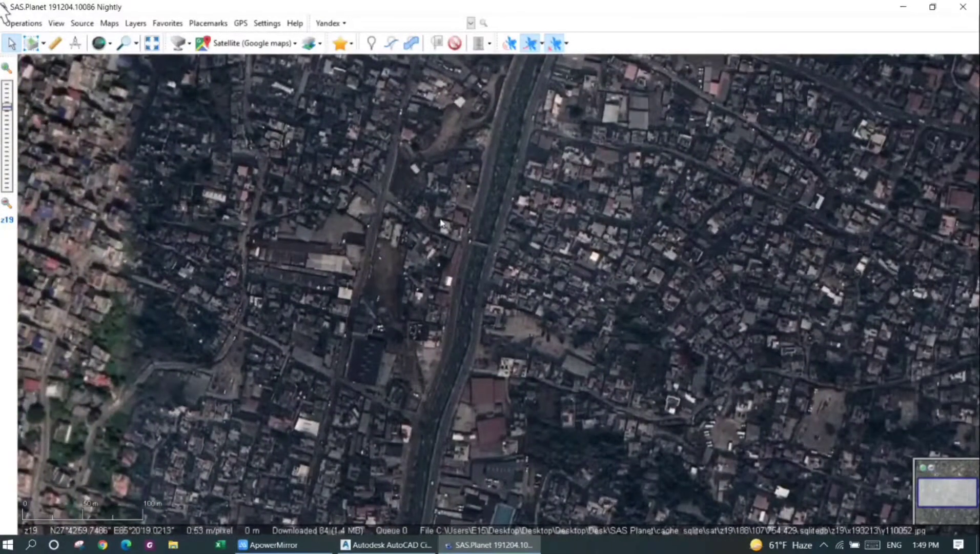
pyautogui.click(253, 44)
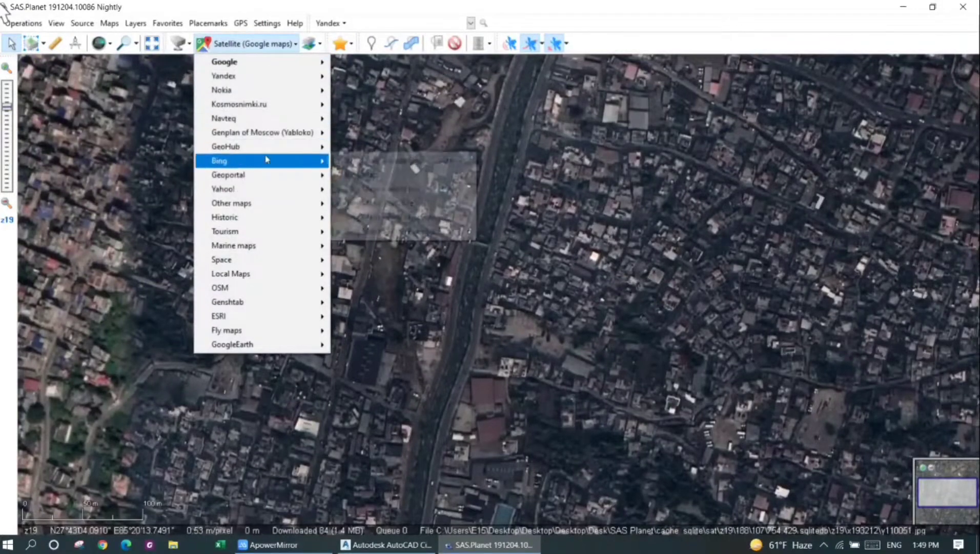
pyautogui.moveTo(220, 161)
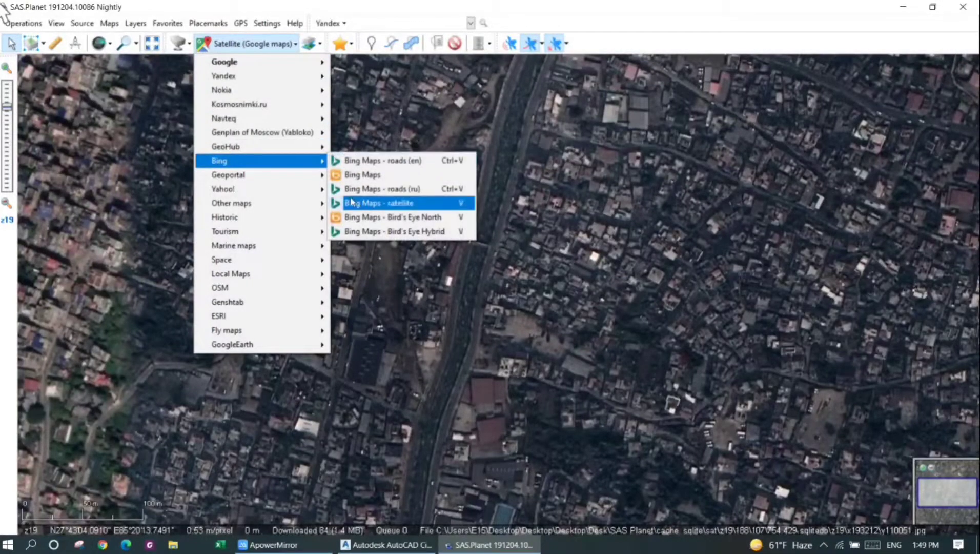
pyautogui.click(352, 202)
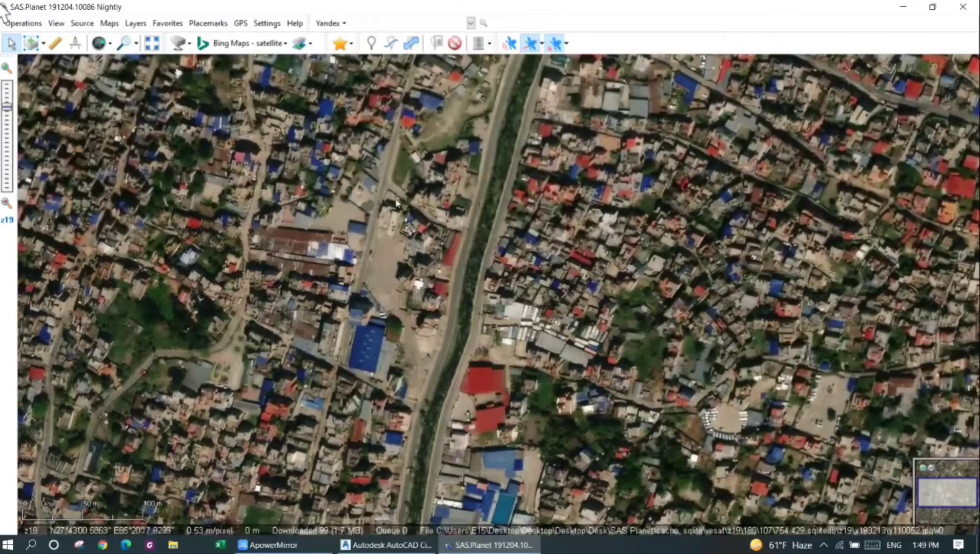
# Step: Pan and zoom to a z20 close-up centred on the riverside buildings
pyautogui.moveTo(479, 199); pyautogui.dragTo(303, 279)
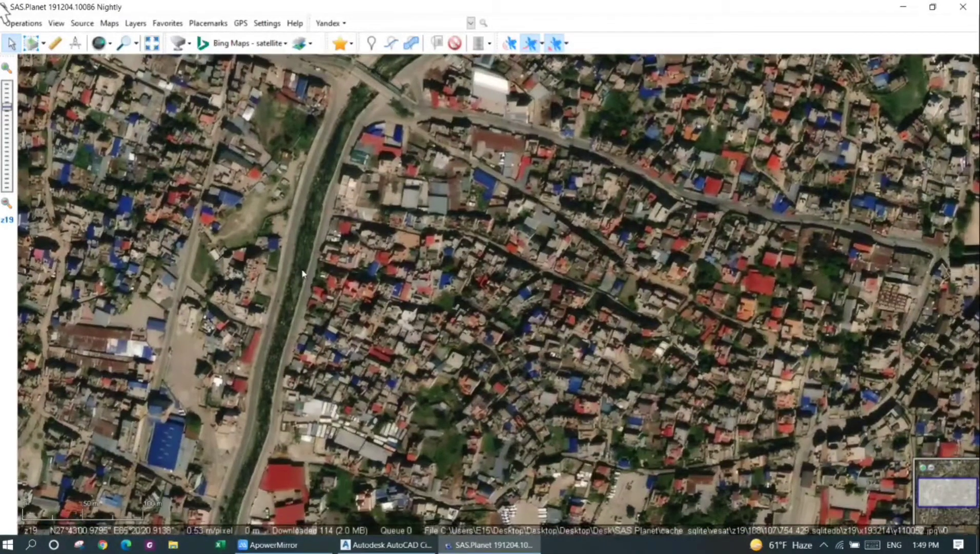
pyautogui.moveTo(303, 279); pyautogui.dragTo(300, 260)
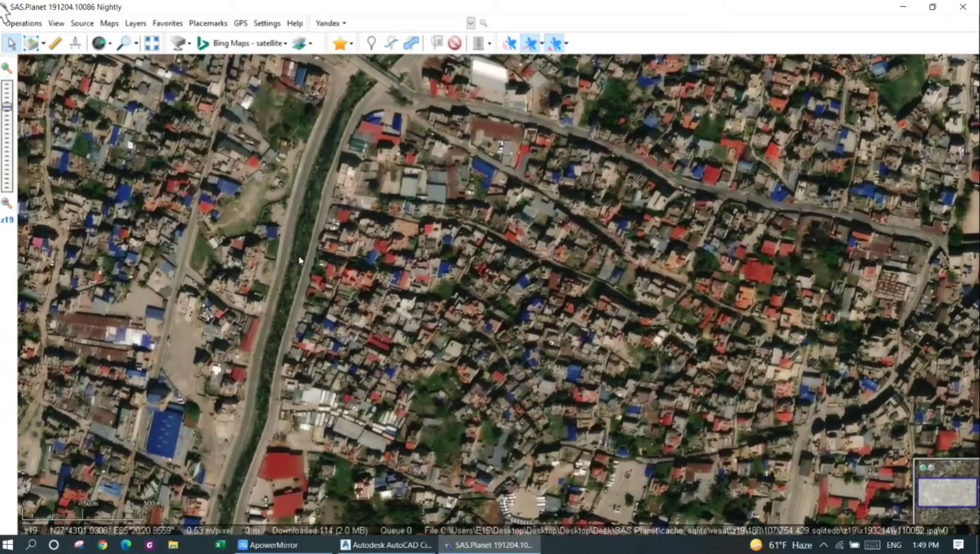
pyautogui.scroll(1, 369, 285)
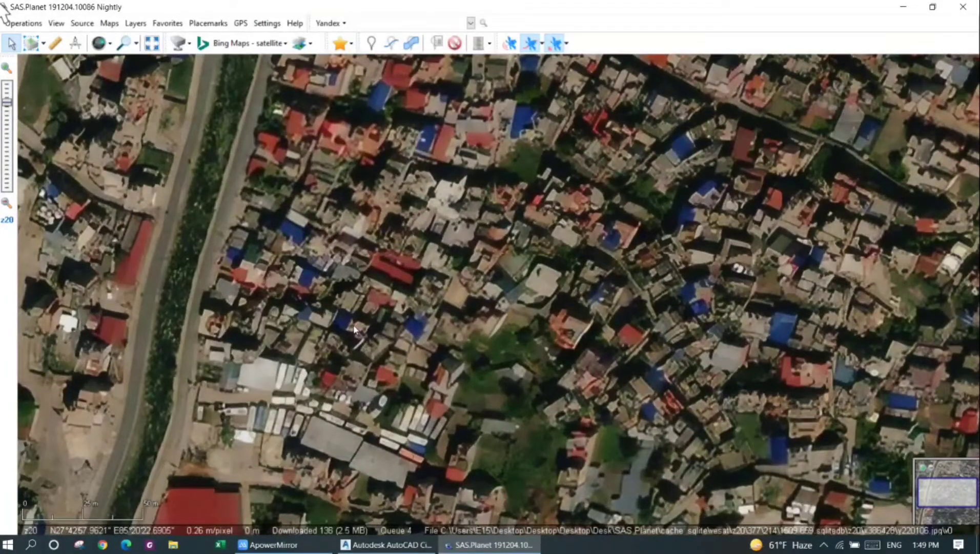
pyautogui.moveTo(352, 328); pyautogui.dragTo(364, 305)
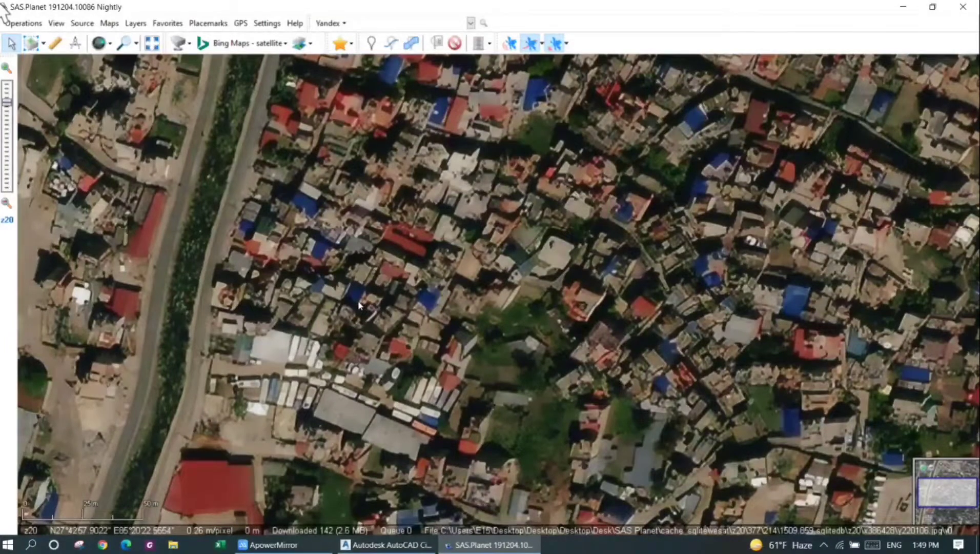
pyautogui.scroll(-1, 372, 305)
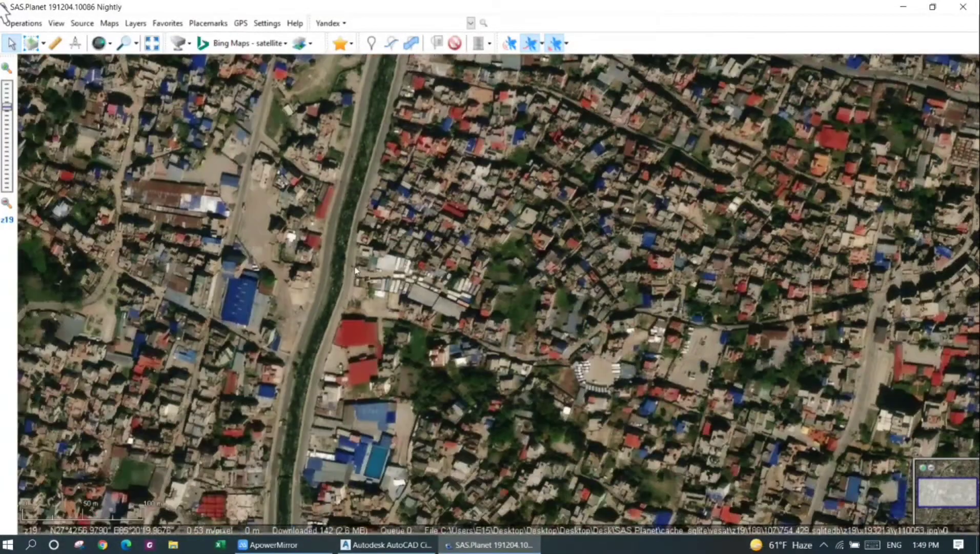
pyautogui.moveTo(177, 290); pyautogui.dragTo(407, 288)
pyautogui.scroll(1, 392, 382)
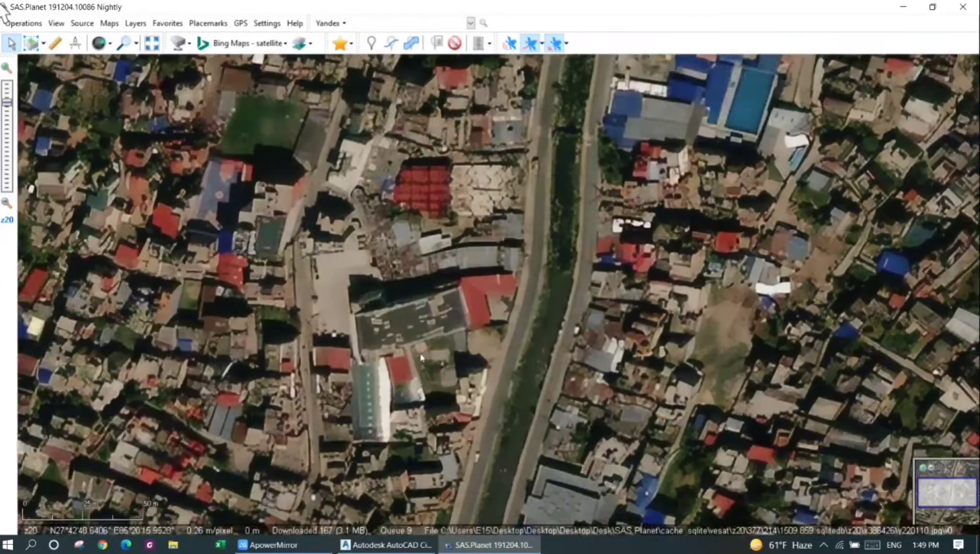
pyautogui.moveTo(418, 354); pyautogui.dragTo(381, 305)
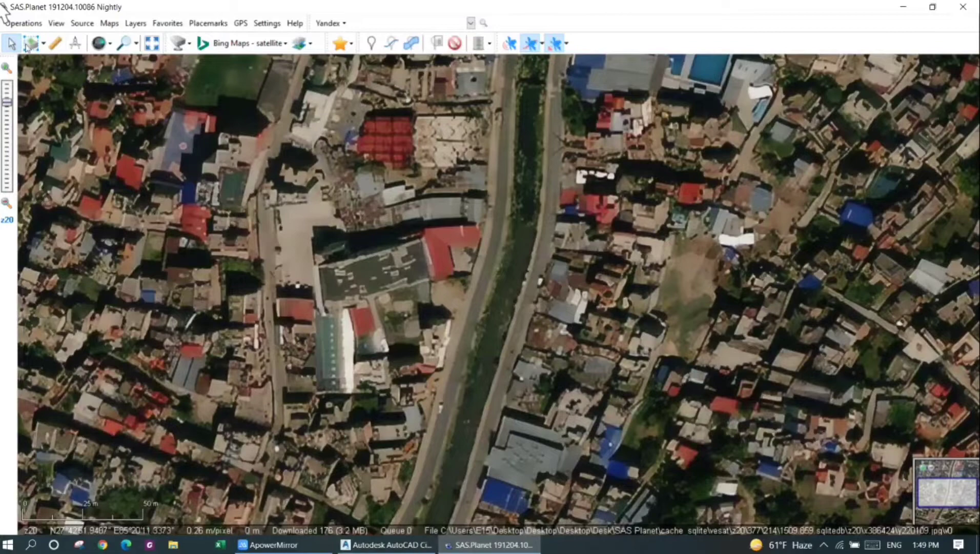
# Step: Select a rectangular area around the riverside block, bringing up the Selection Manager
pyautogui.click(44, 45)
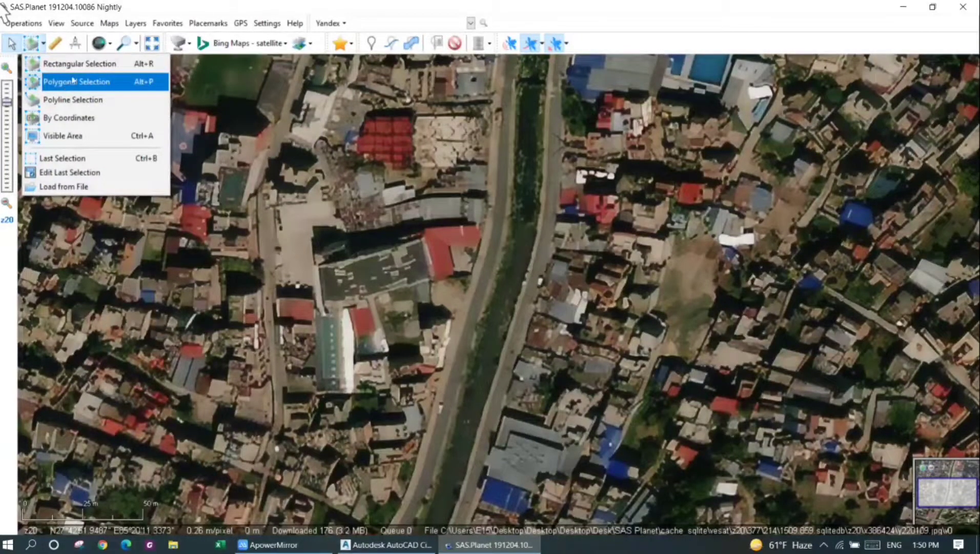
pyautogui.click(74, 72)
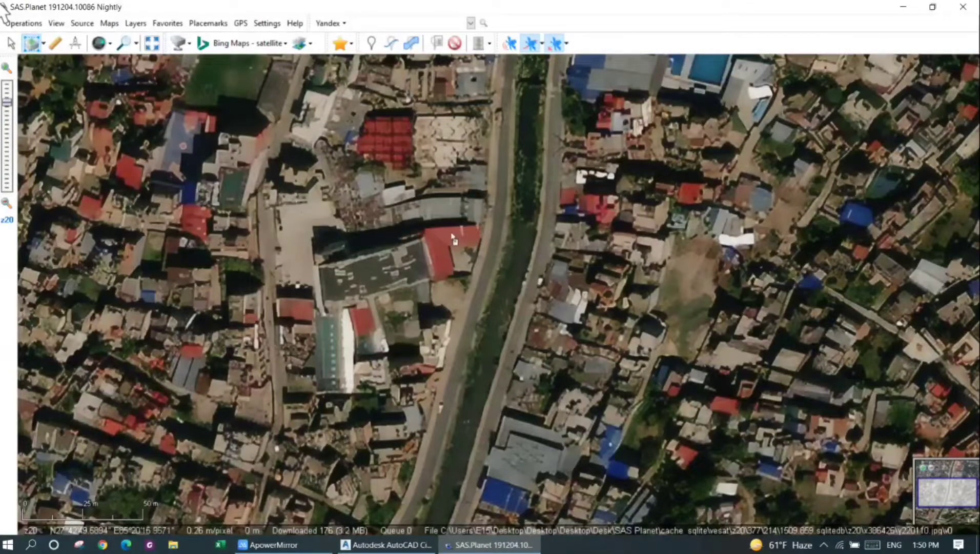
pyautogui.click(305, 227)
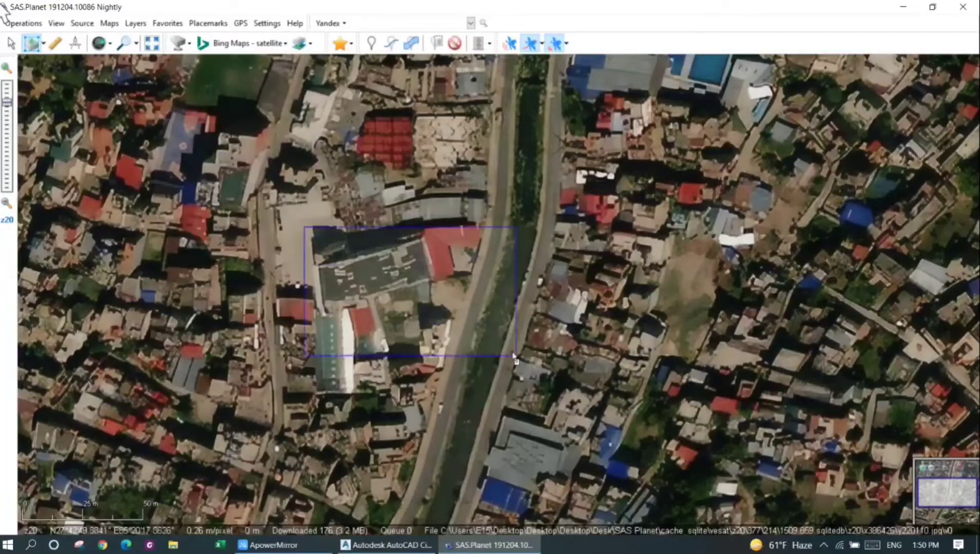
pyautogui.click(536, 401)
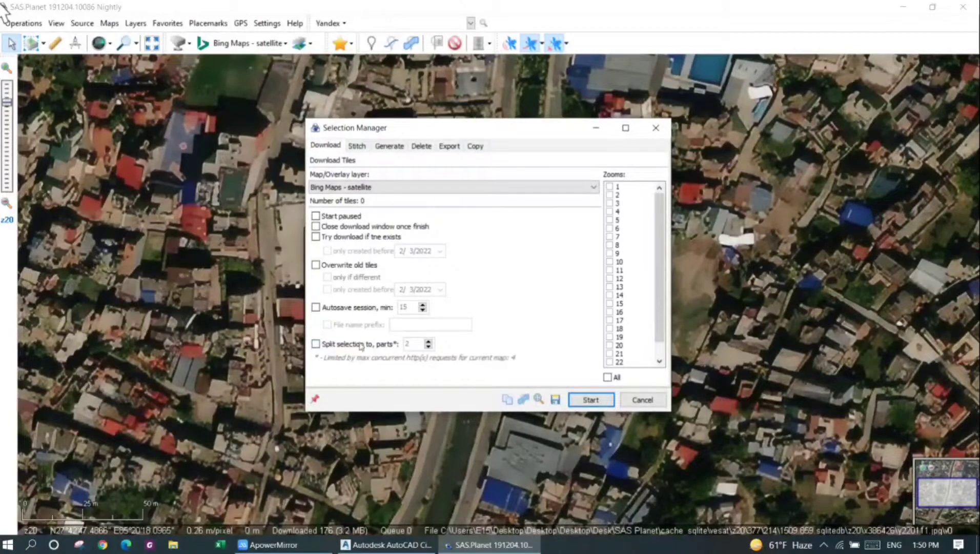
# Step: Set the download to zoom 22 with the selection split into 4 parts
pyautogui.click(316, 344)
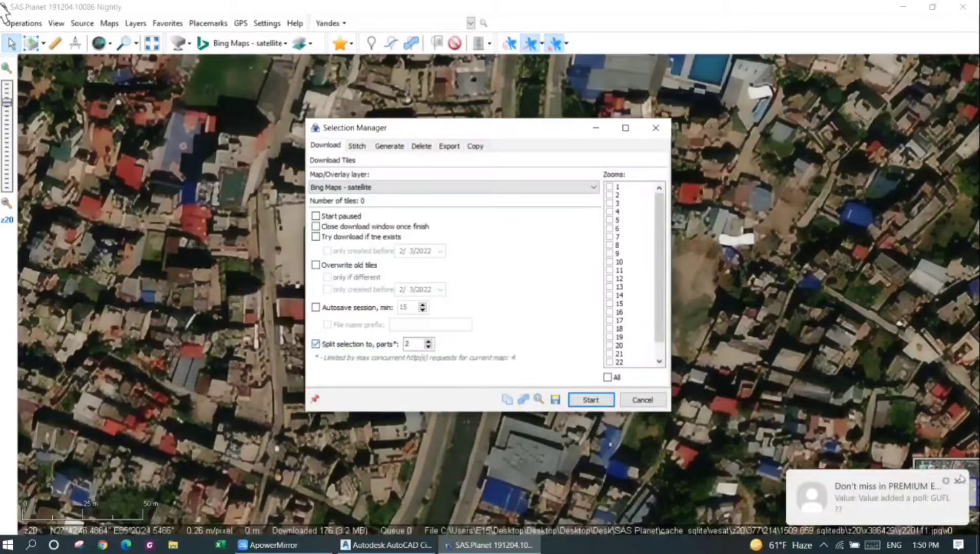
pyautogui.click(429, 341)
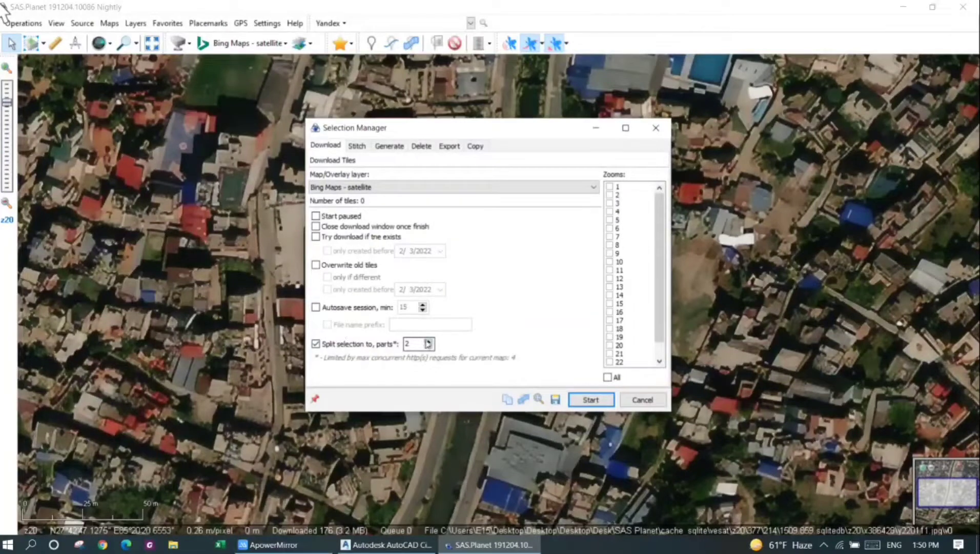
pyautogui.click(429, 341)
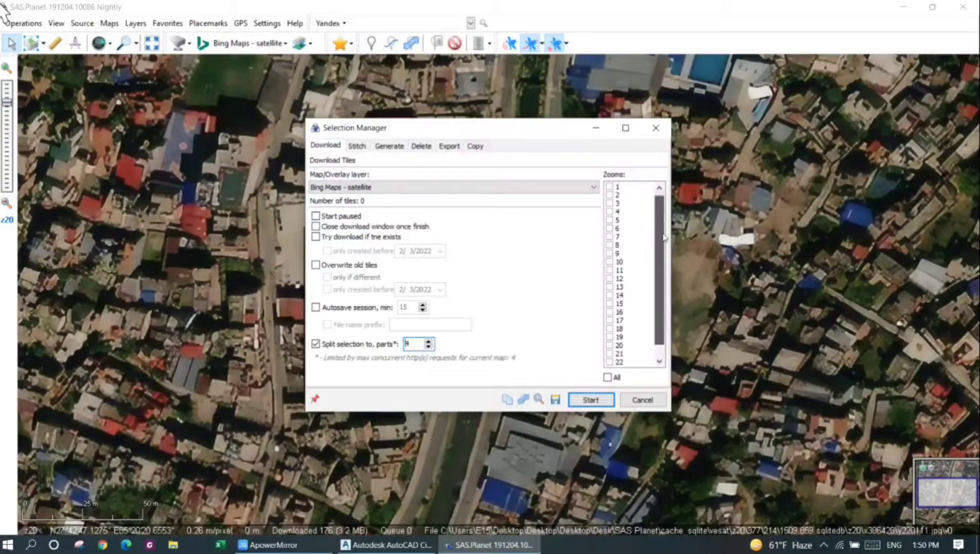
pyautogui.scroll(-1, 637, 327)
pyautogui.click(610, 345)
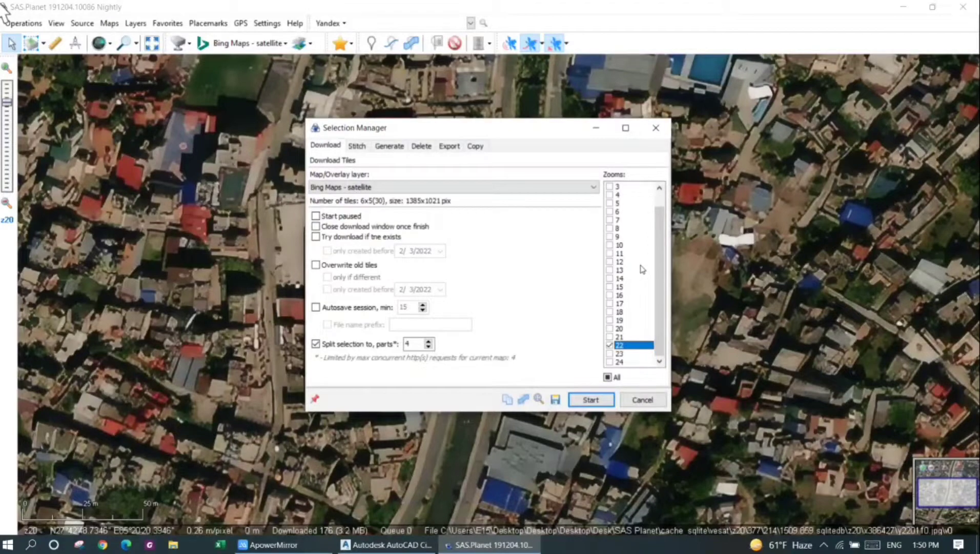
pyautogui.scroll(1, 642, 264)
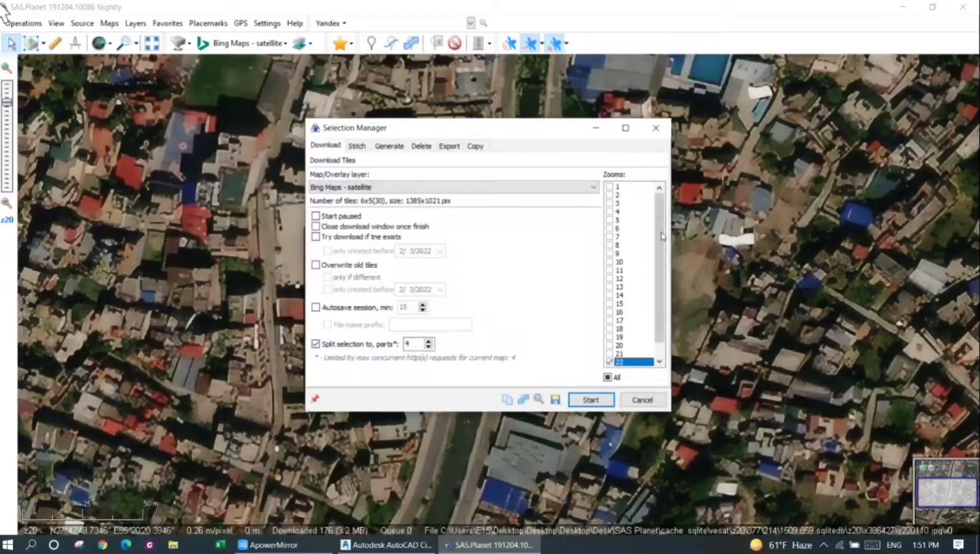
pyautogui.scroll(-1, 647, 252)
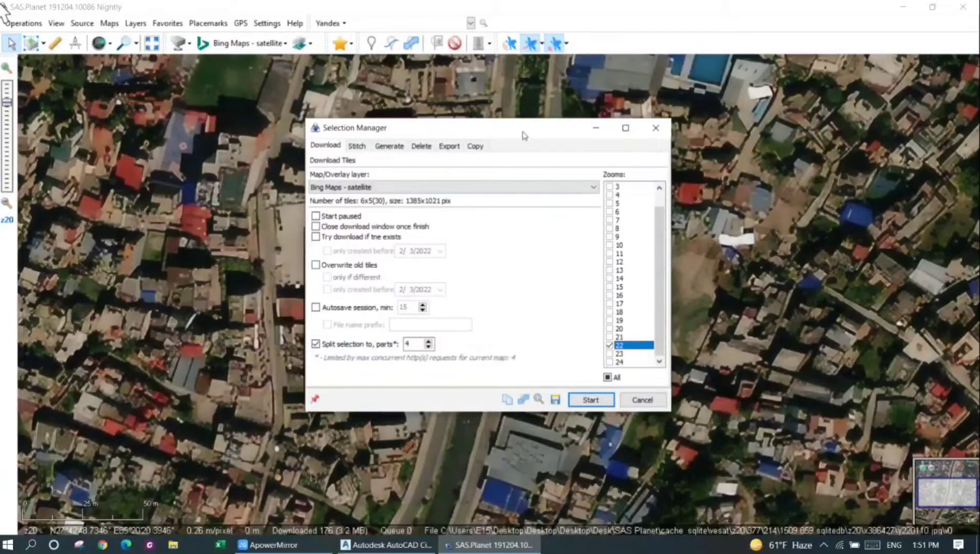
pyautogui.moveTo(523, 131); pyautogui.dragTo(571, 123)
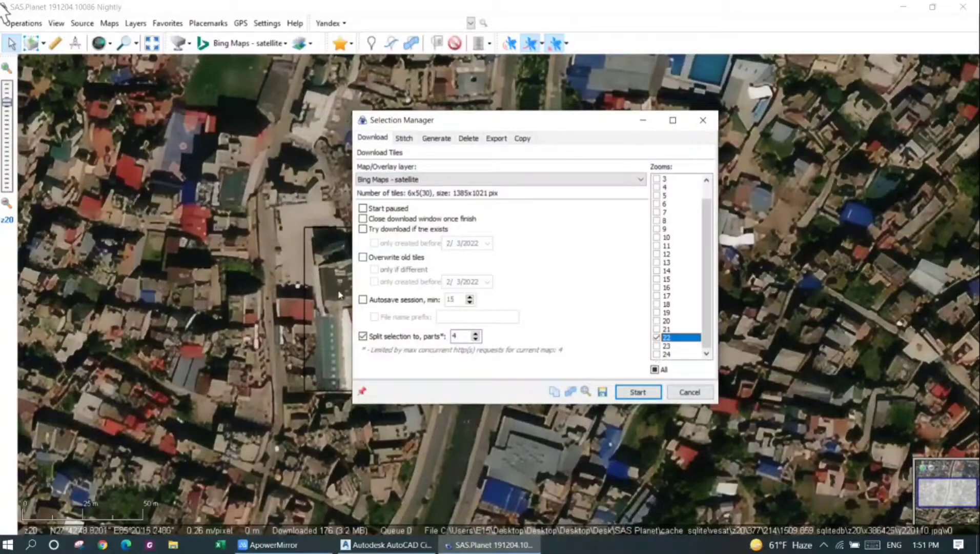
# Step: Start the tile download and spread the four progress windows across the screen
pyautogui.click(636, 392)
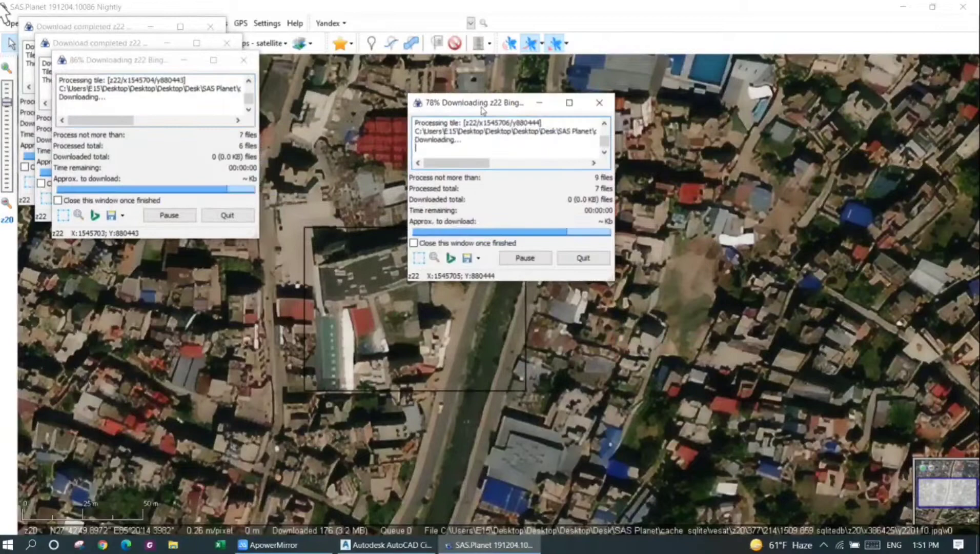
pyautogui.moveTo(134, 88); pyautogui.dragTo(522, 97)
pyautogui.moveTo(130, 62); pyautogui.dragTo(533, 285)
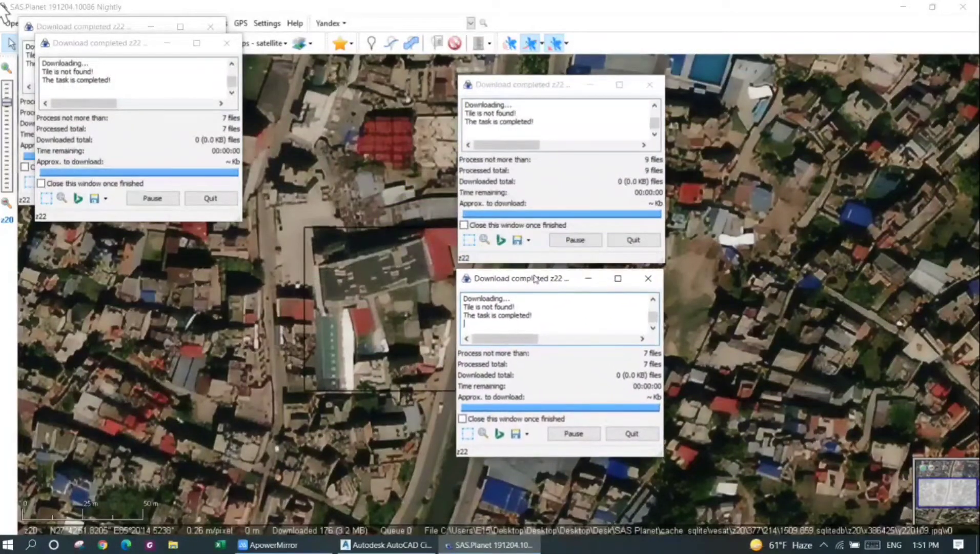
pyautogui.moveTo(132, 43)
pyautogui.mouseDown()
pyautogui.moveTo(293, 258)
pyautogui.moveTo(338, 281)
pyautogui.mouseUp()
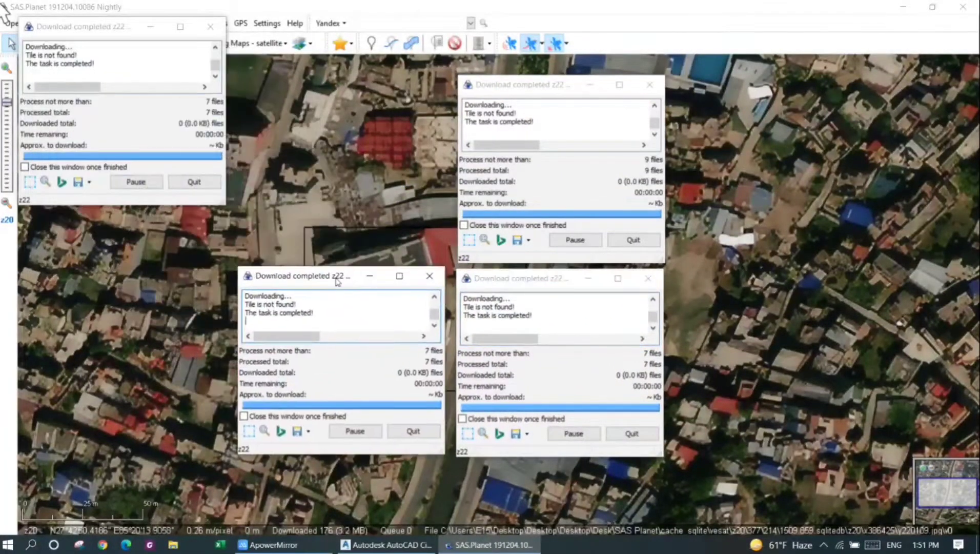
pyautogui.moveTo(110, 26); pyautogui.dragTo(323, 81)
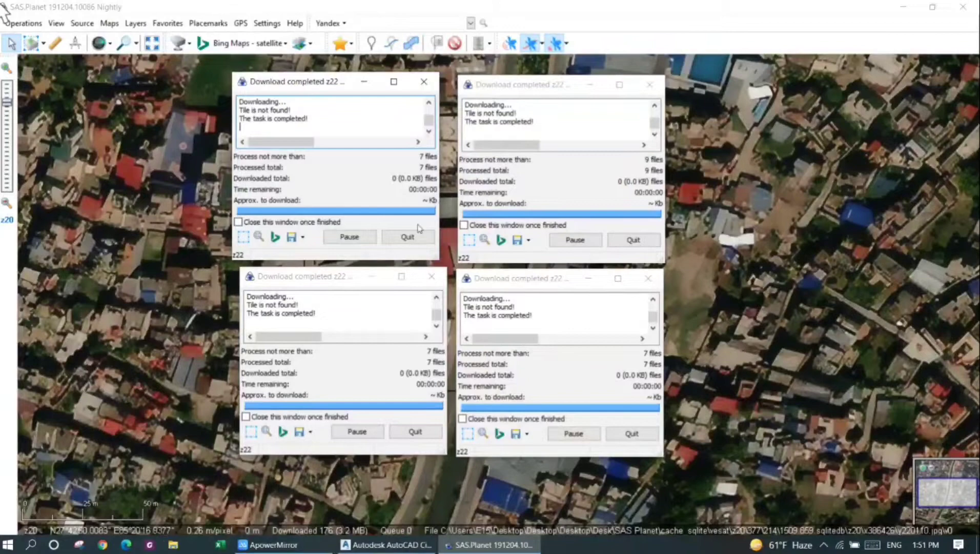
# Step: Quit all four completed download windows
pyautogui.click(407, 236)
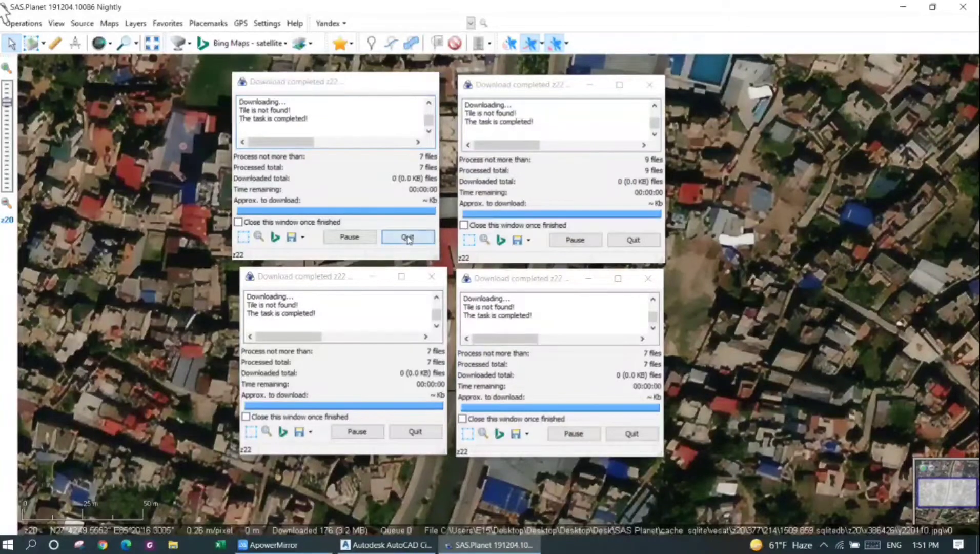
pyautogui.click(414, 431)
pyautogui.click(631, 434)
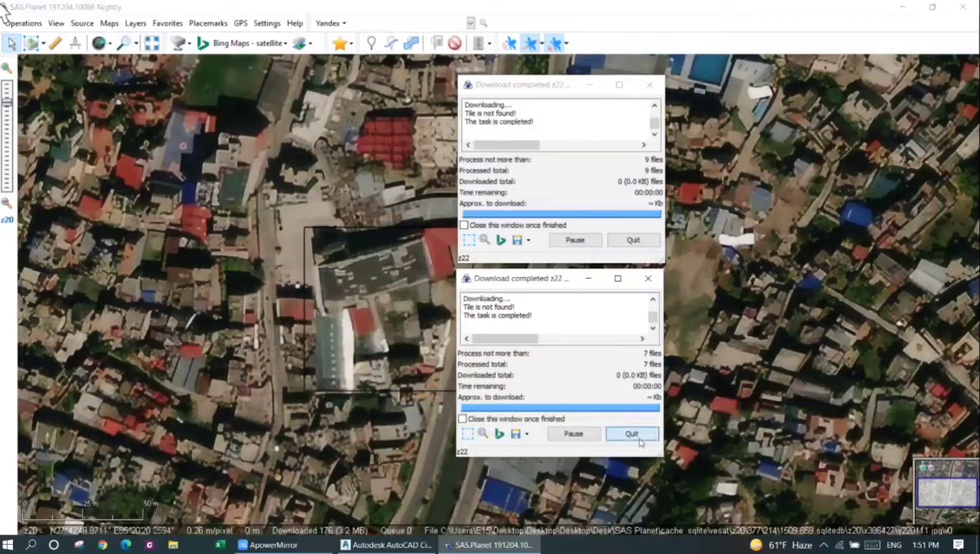
pyautogui.click(632, 240)
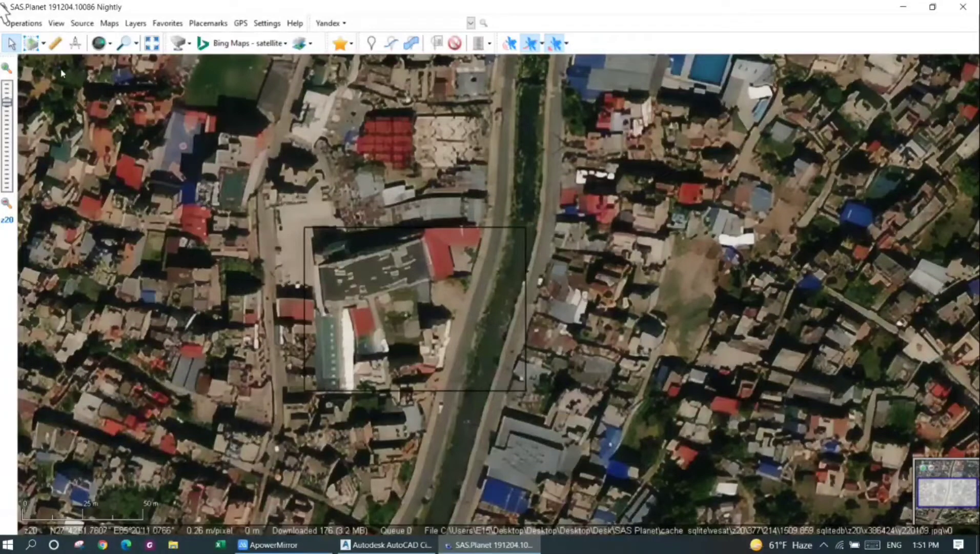
# Step: Reopen the last selection's Stitch settings and choose ECW as the output format
pyautogui.click(45, 46)
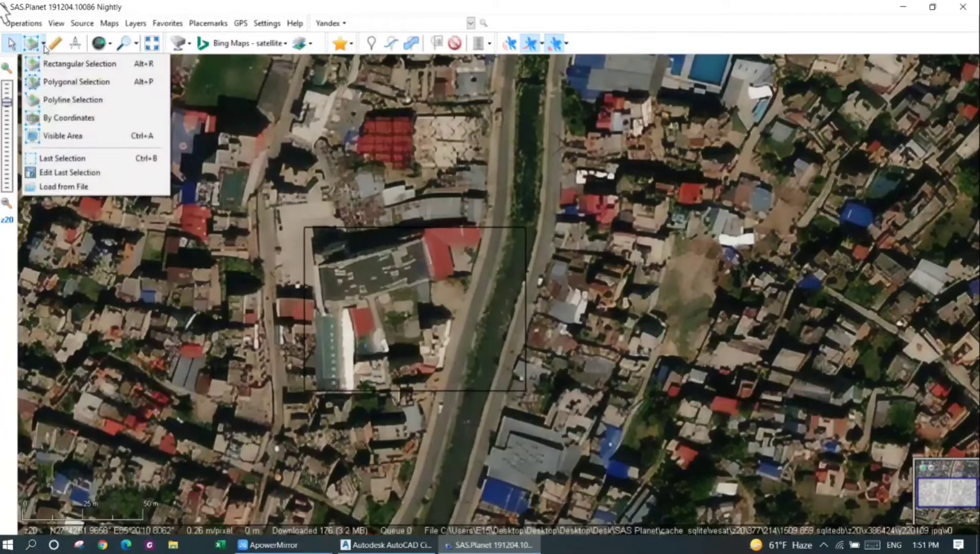
pyautogui.click(40, 157)
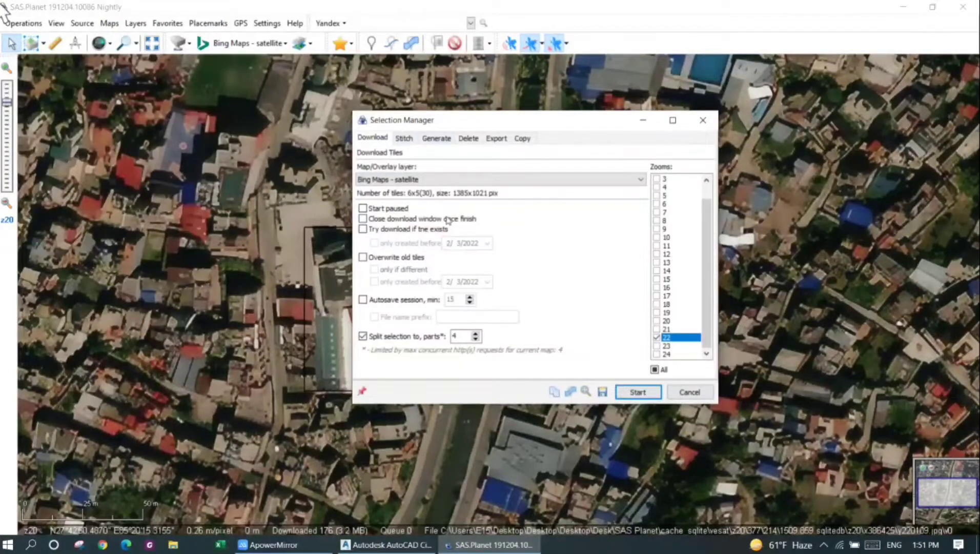
pyautogui.click(404, 138)
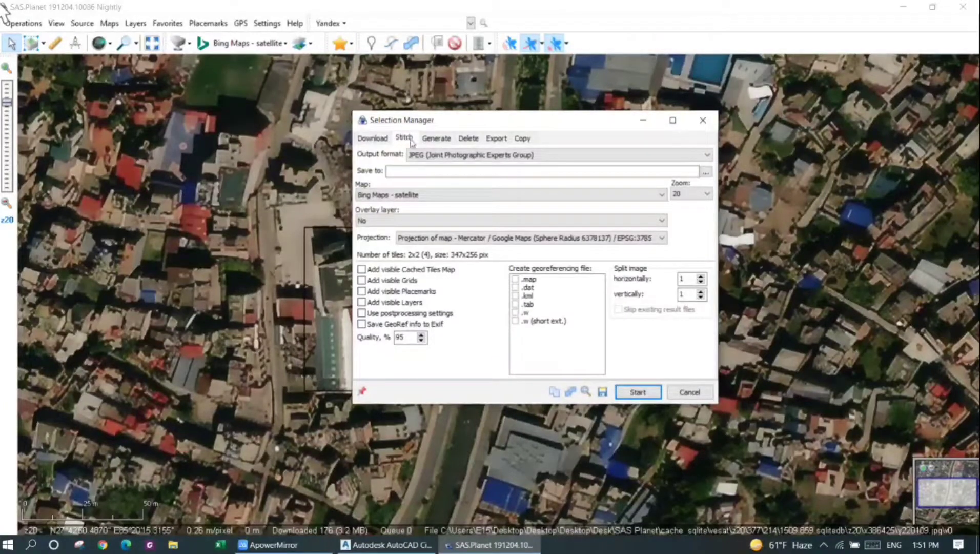
pyautogui.click(452, 155)
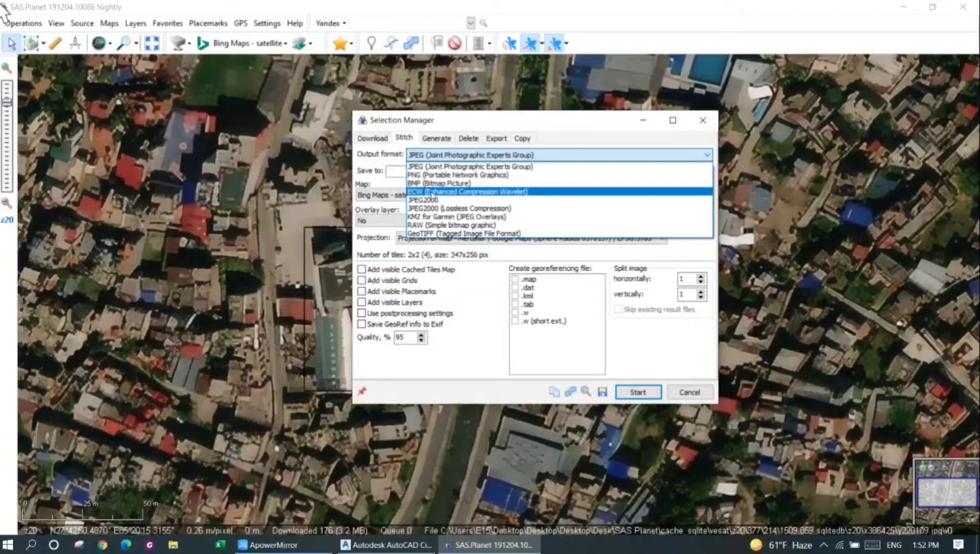
pyautogui.click(432, 191)
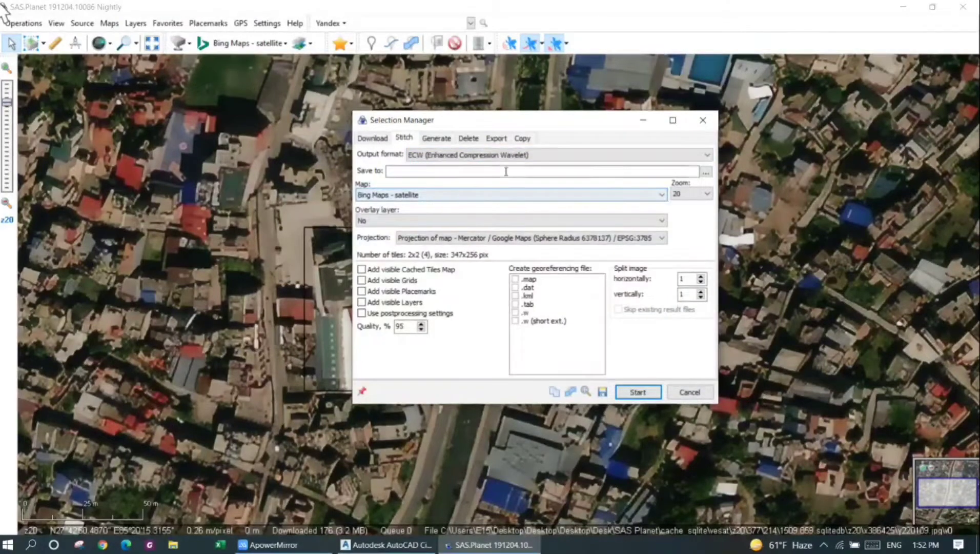
# Step: Create a new folder named Image on the Desktop for the stitched output
pyautogui.click(706, 171)
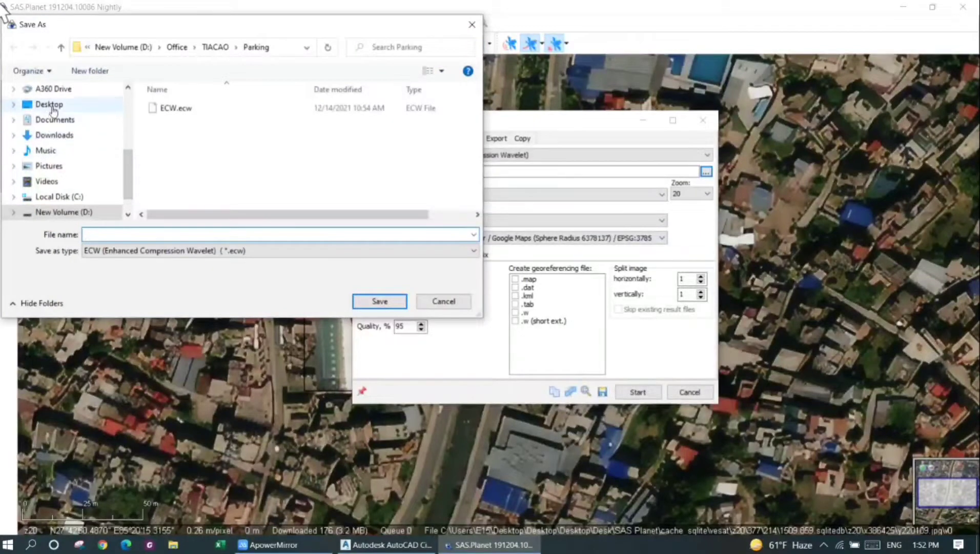
pyautogui.click(50, 106)
pyautogui.rightClick(342, 175)
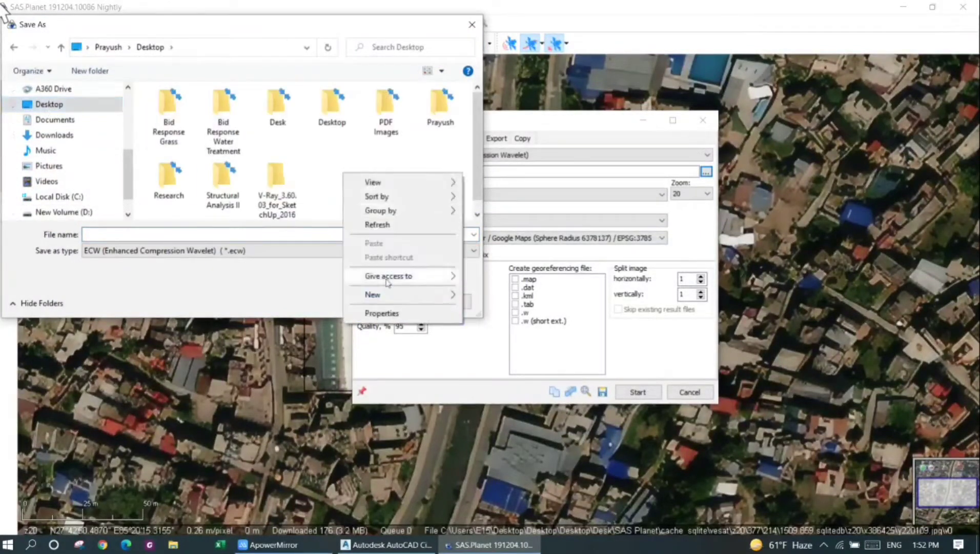
pyautogui.click(506, 296)
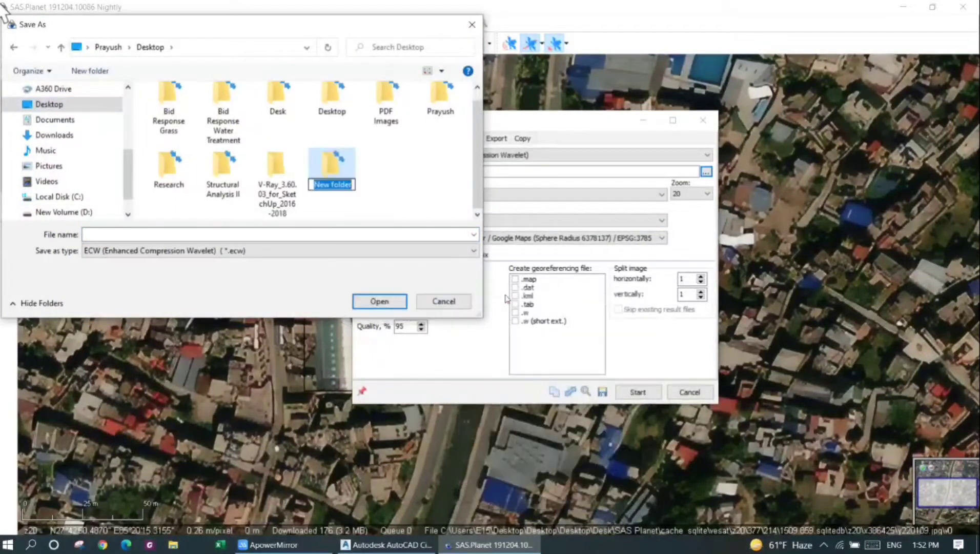
pyautogui.write('Image')
pyautogui.press('Return')
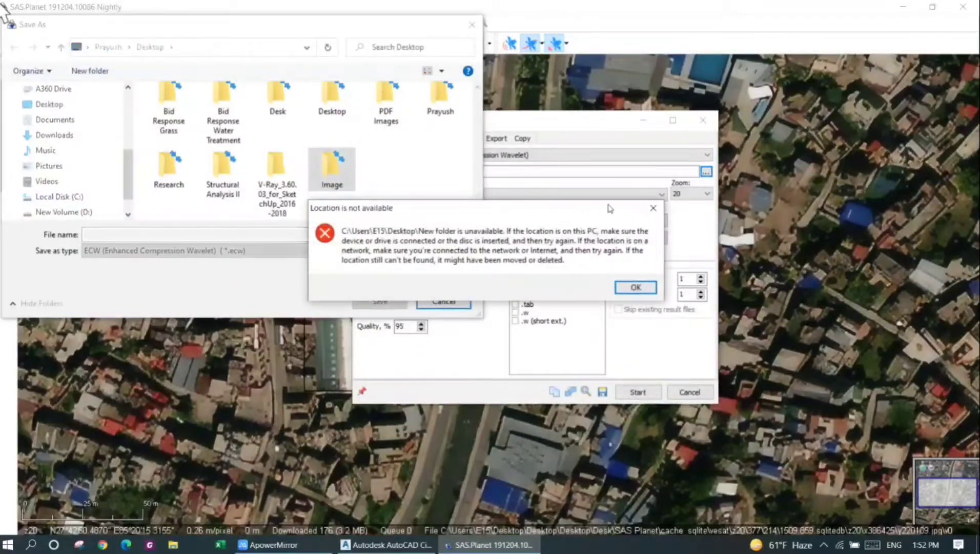
pyautogui.click(628, 286)
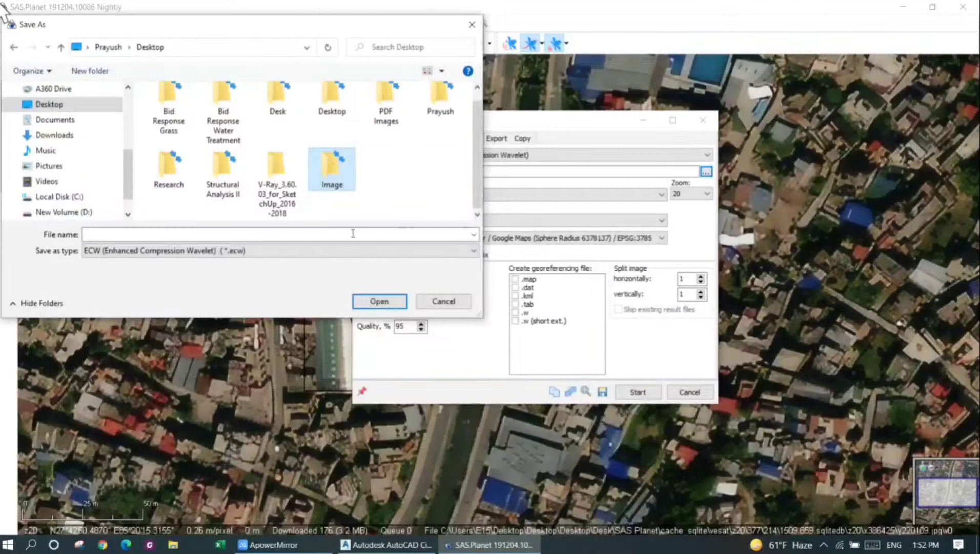
# Step: Set the output file to ECW.ecw inside the Image folder
pyautogui.click(367, 303)
pyautogui.click(272, 234)
pyautogui.write('ECW')
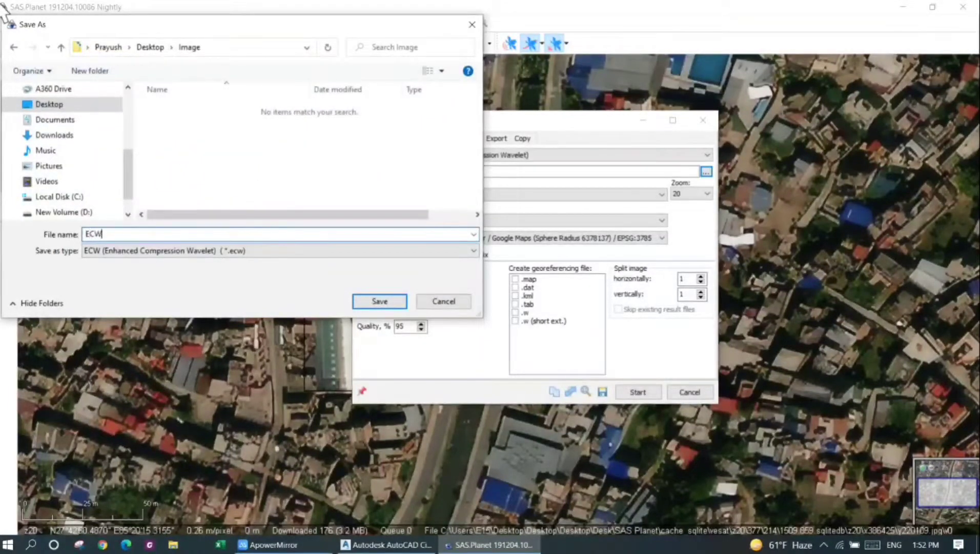
pyautogui.click(379, 301)
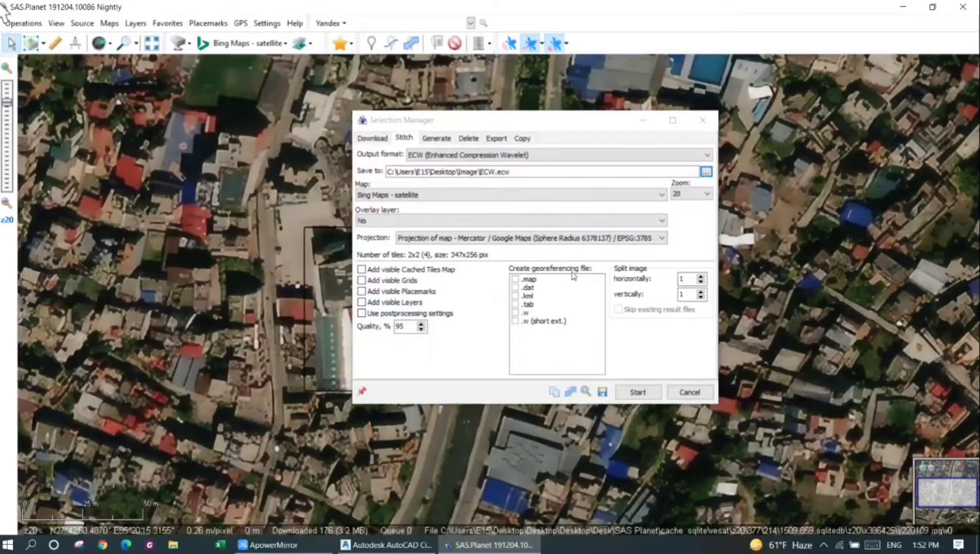
# Step: Add a .kml georeferencing file, choose Mercator / WGS84 / EPSG:3395 projection, and start the stitch
pyautogui.click(518, 297)
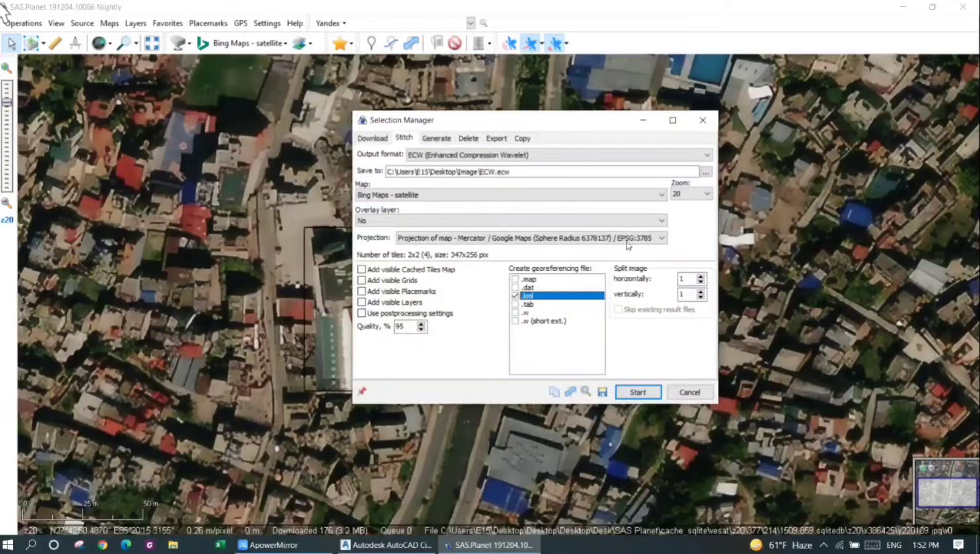
pyautogui.click(642, 239)
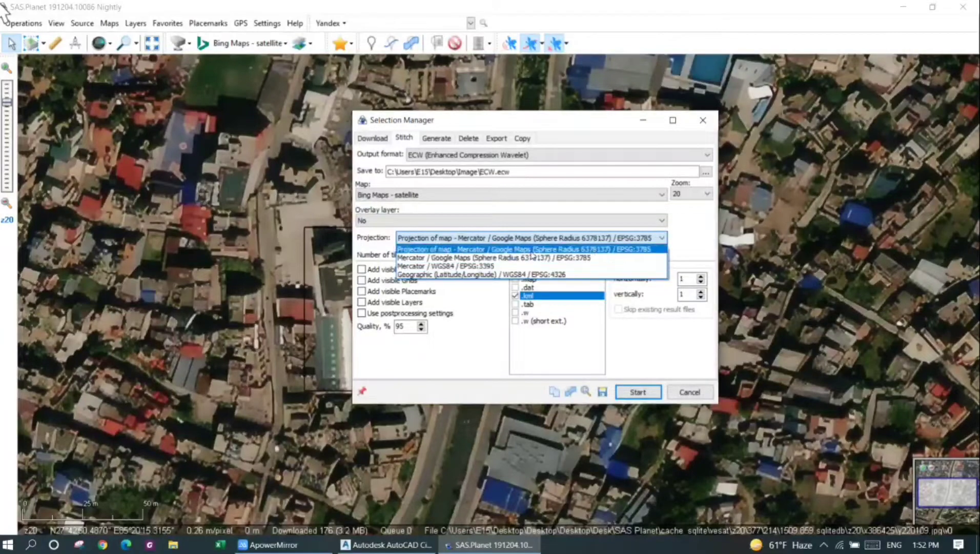
pyautogui.click(451, 266)
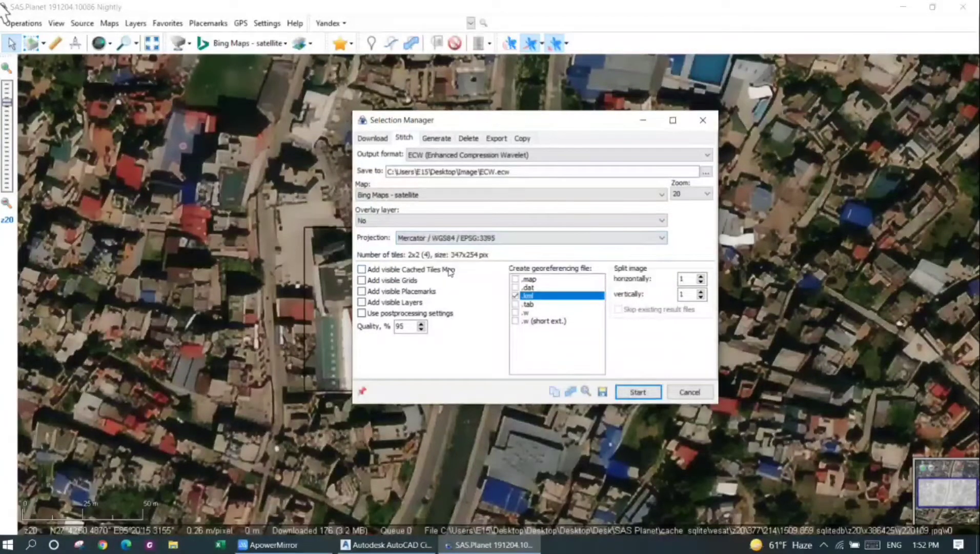
pyautogui.click(625, 393)
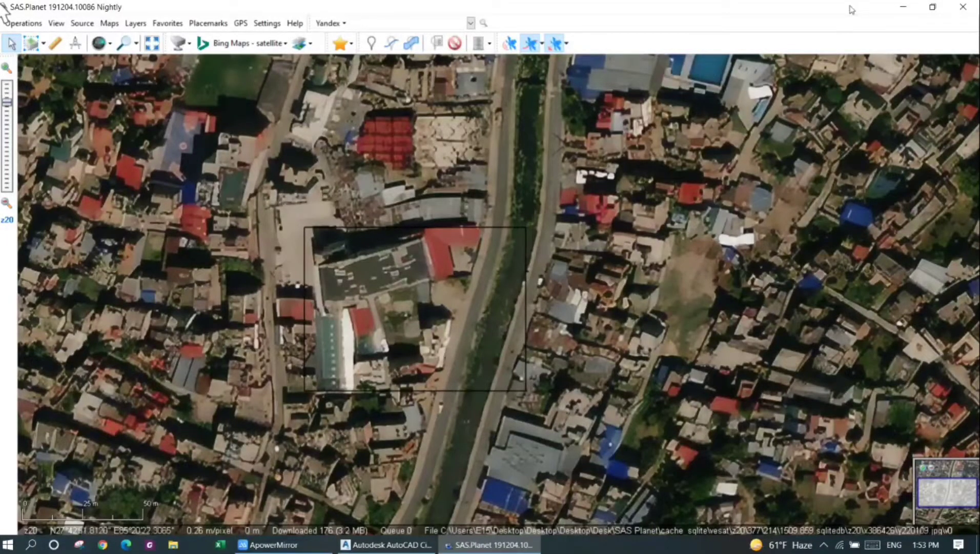
# Step: Open the Desktop Image folder full screen and select ECW.kml to launch it in Google Earth Pro
pyautogui.click(904, 6)
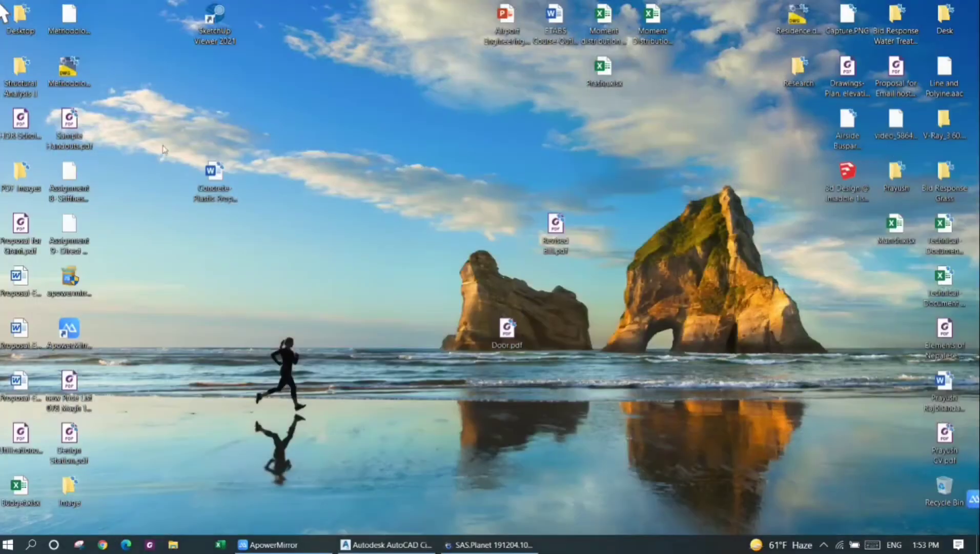
pyautogui.doubleClick(68, 489)
pyautogui.click(597, 231)
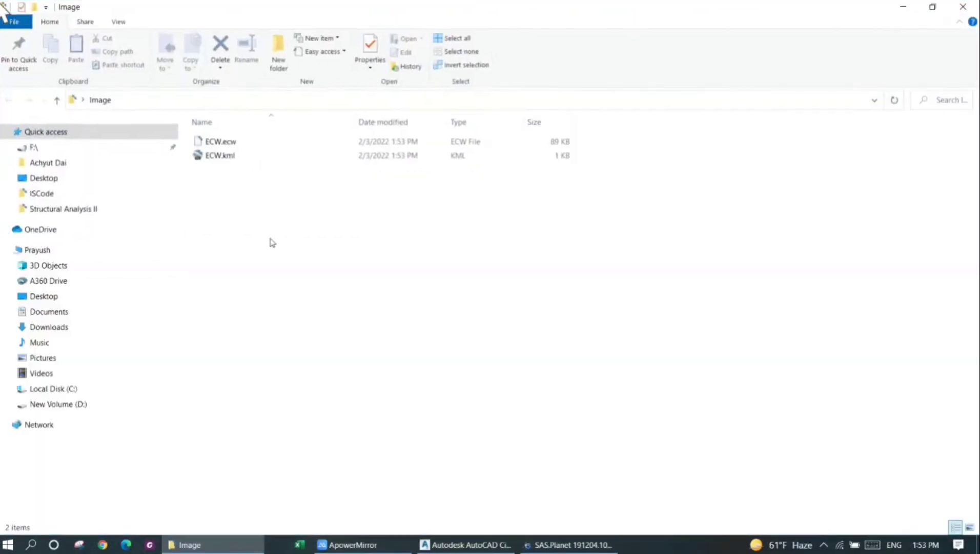
pyautogui.click(220, 162)
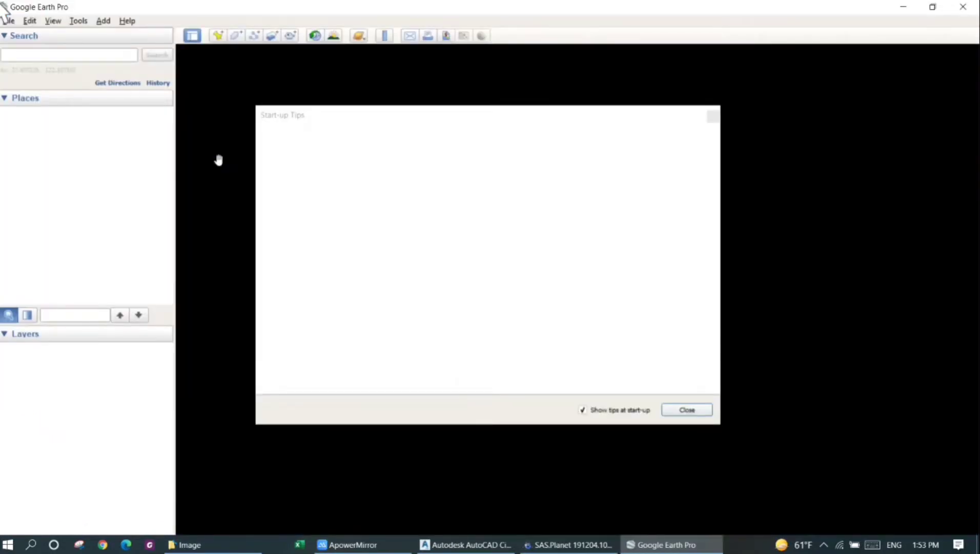
# Step: Dismiss the Google Earth Pro start-up tips to see the exported image outline over the city
pyautogui.click(665, 413)
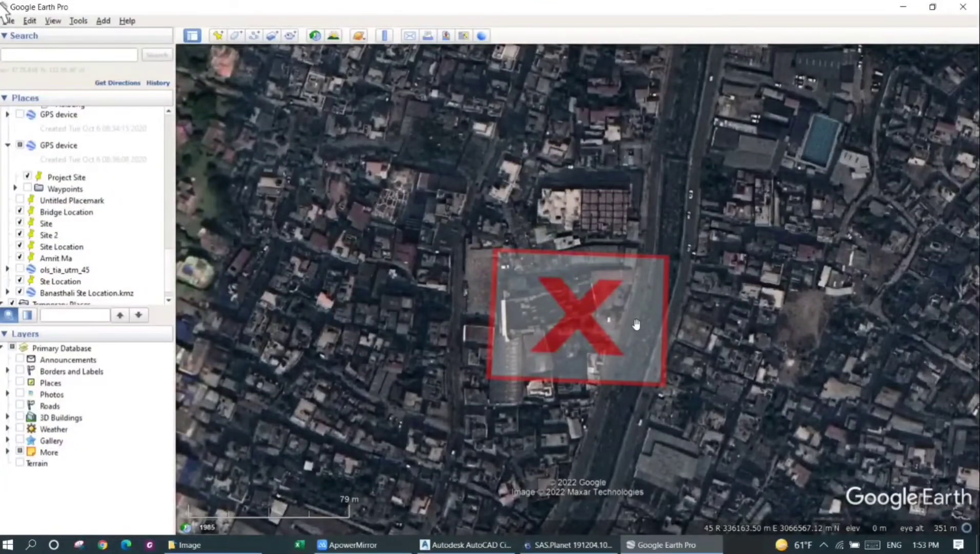
pyautogui.scroll(-1, 635, 325)
pyautogui.scroll(-3, 636, 323)
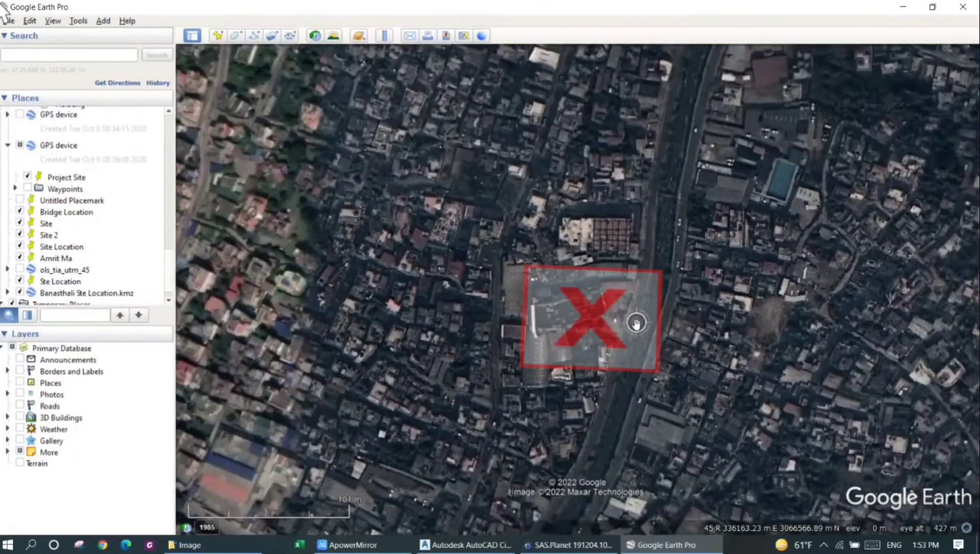
pyautogui.scroll(-2, 636, 323)
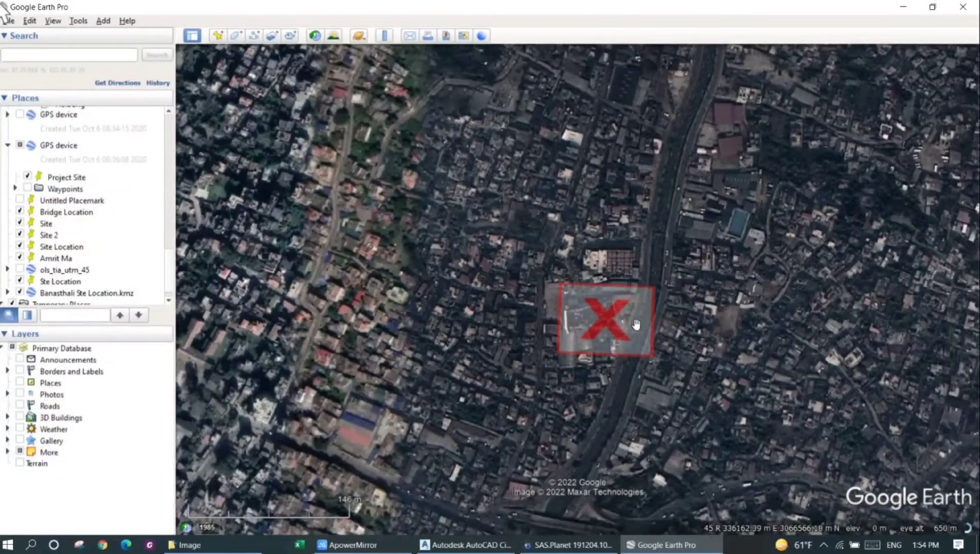
pyautogui.scroll(-2, 636, 323)
pyautogui.scroll(-1, 635, 323)
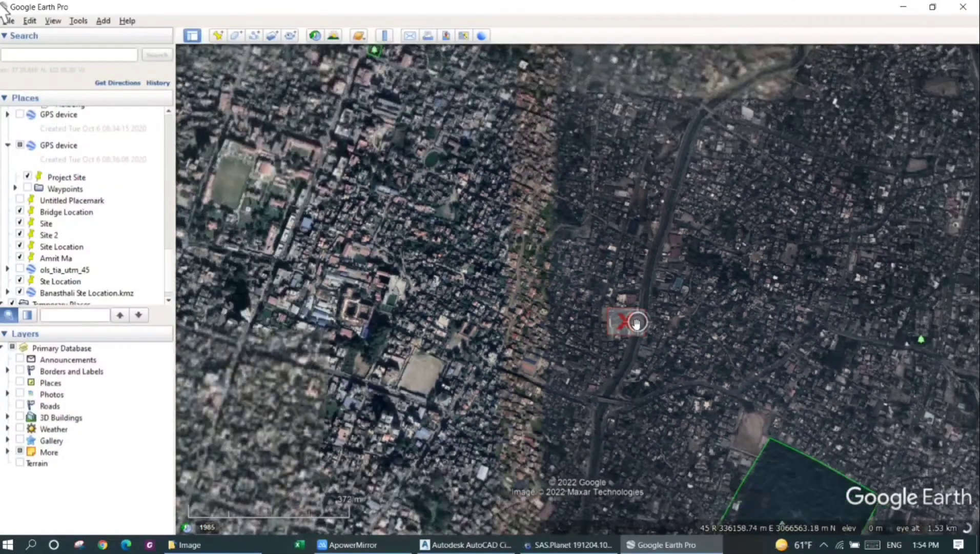
pyautogui.scroll(-2, 636, 323)
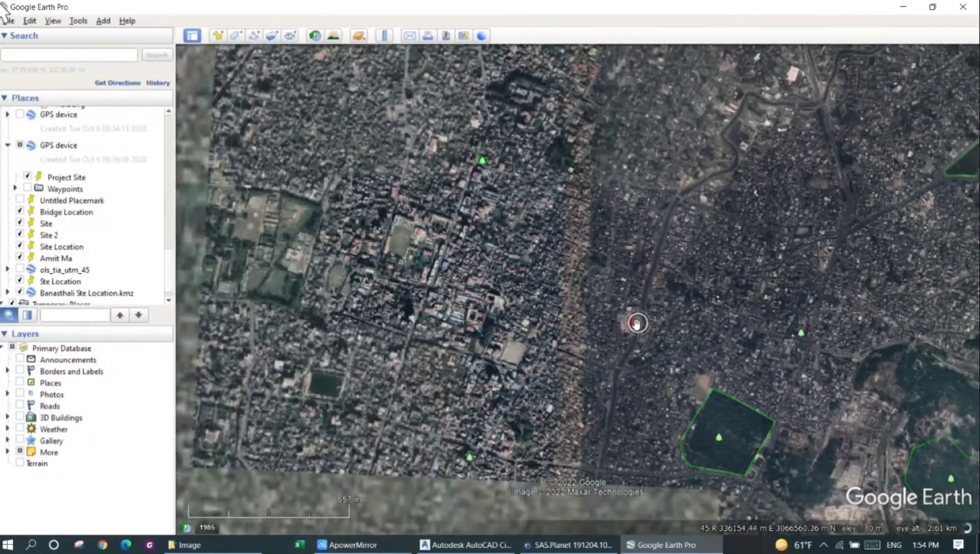
pyautogui.scroll(-2, 636, 323)
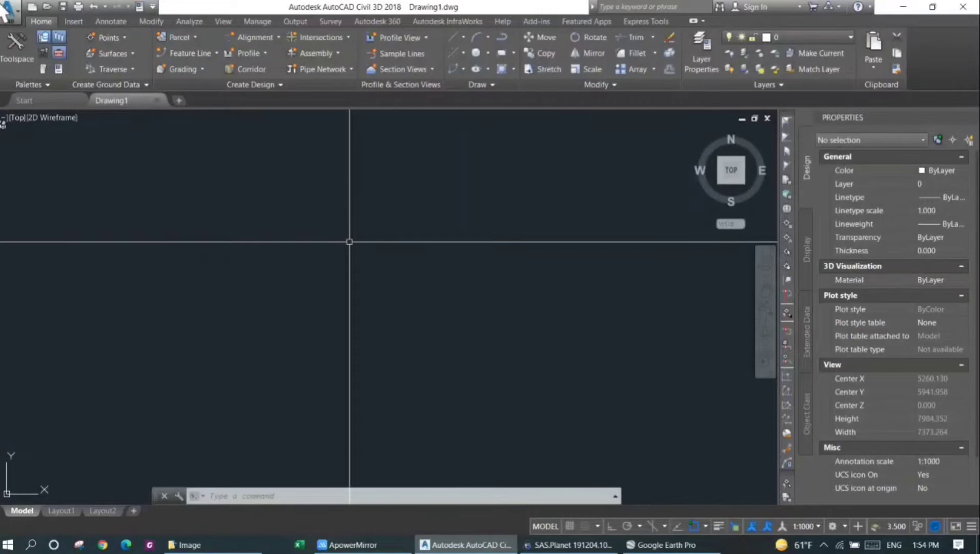
pyautogui.write('map')
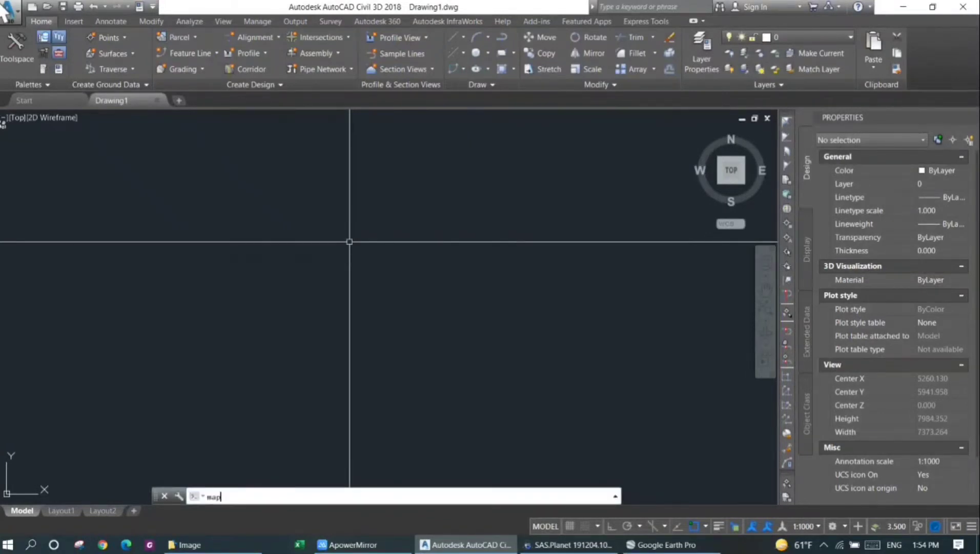
pyautogui.write('i')
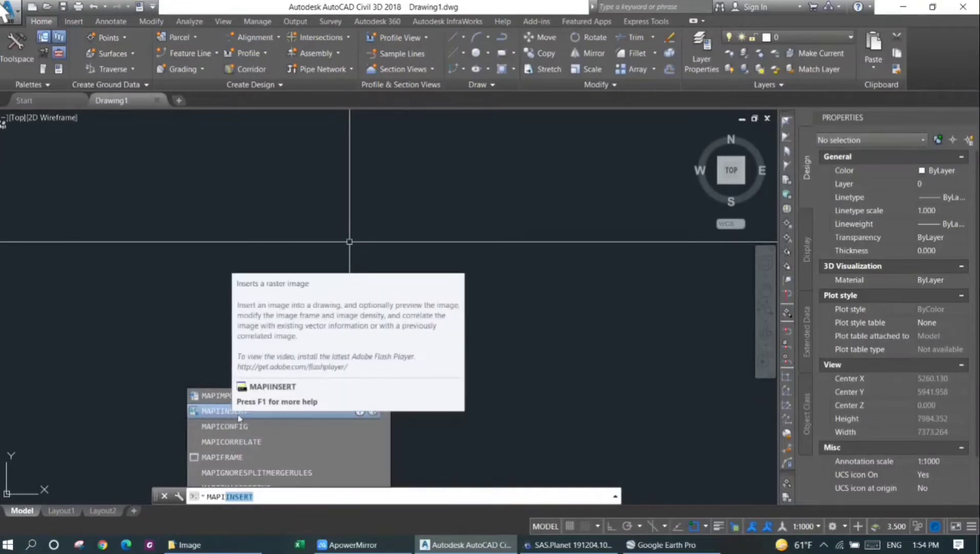
# Step: Insert ECW.ecw from Desktop > Image with MAPIINSERT, accepting the meter-based correlation values
pyautogui.click(274, 413)
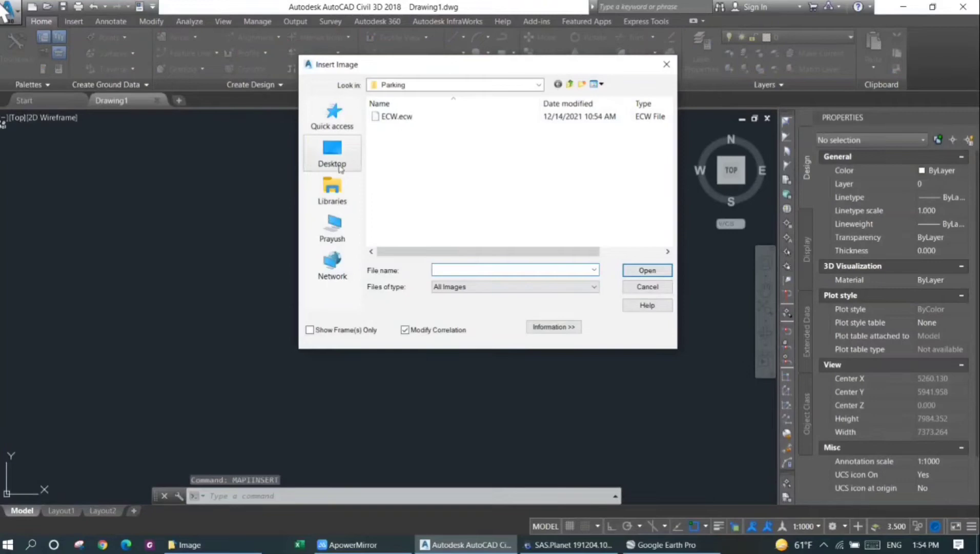
pyautogui.click(341, 162)
pyautogui.scroll(-3, 481, 162)
pyautogui.scroll(-1, 481, 162)
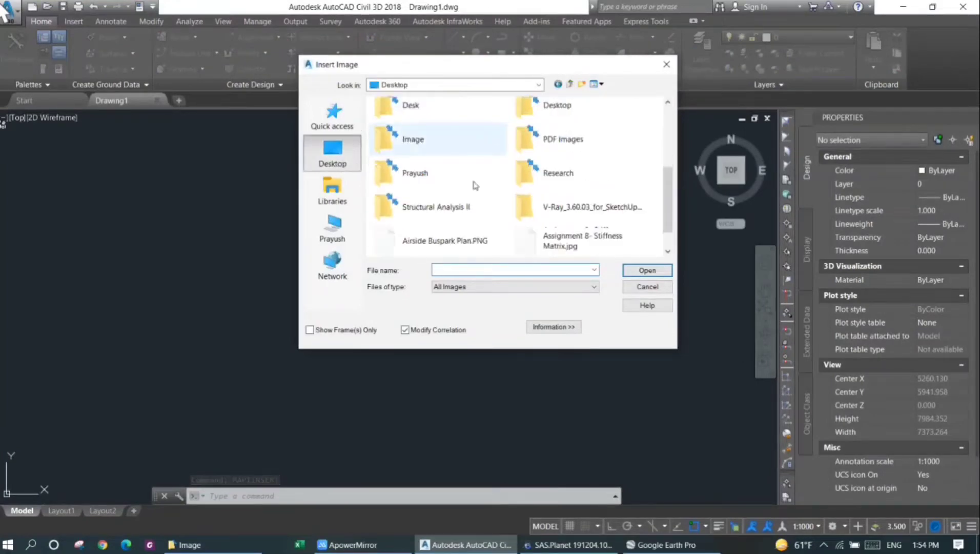
pyautogui.scroll(-1, 475, 176)
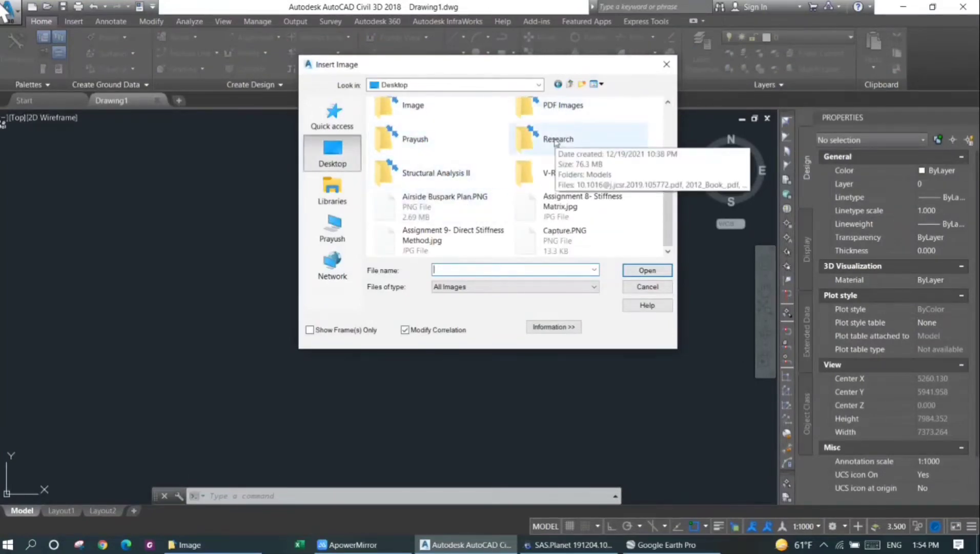
pyautogui.scroll(1, 394, 115)
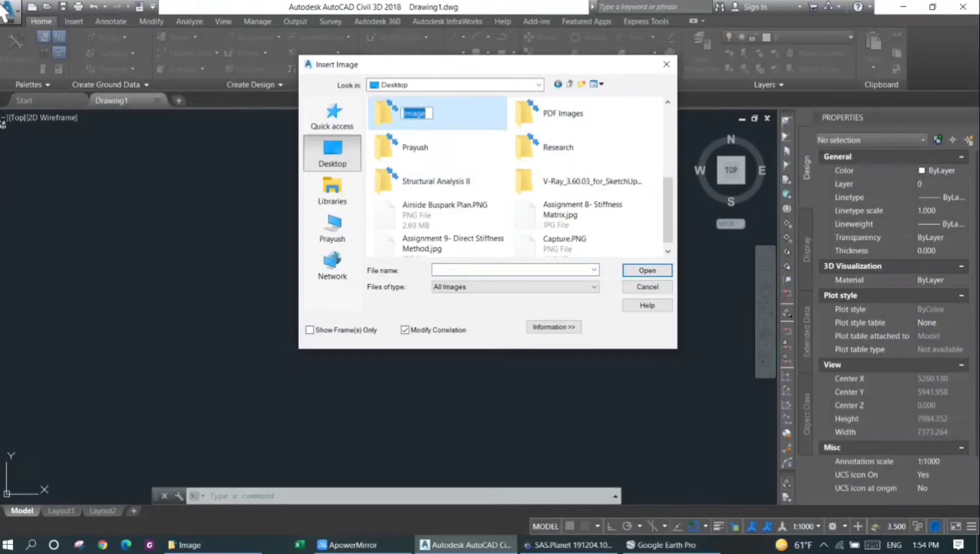
pyautogui.doubleClick(392, 116)
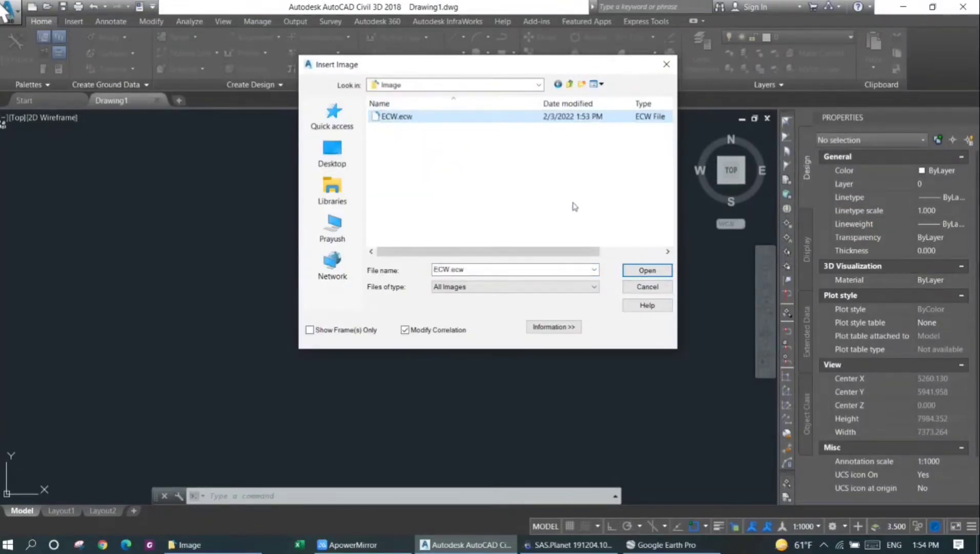
pyautogui.click(634, 270)
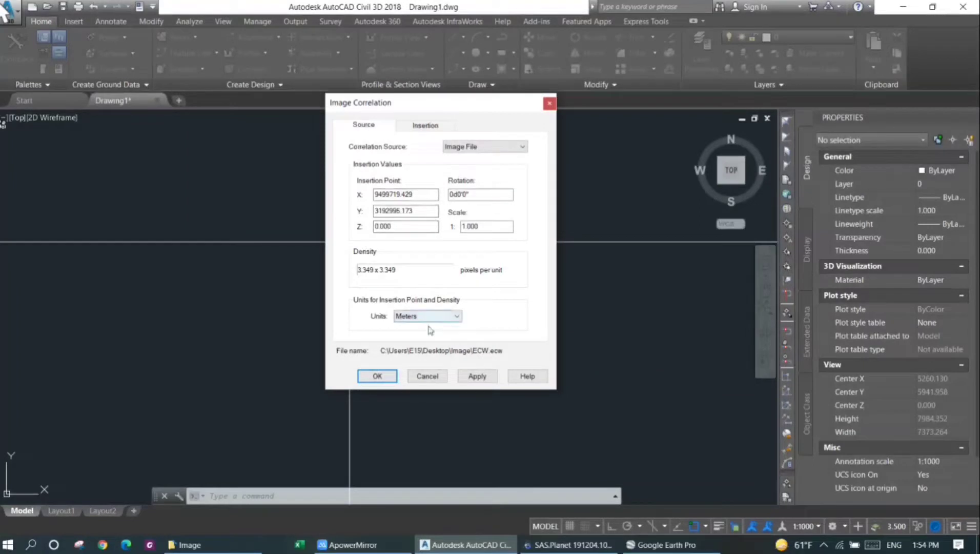
pyautogui.click(377, 376)
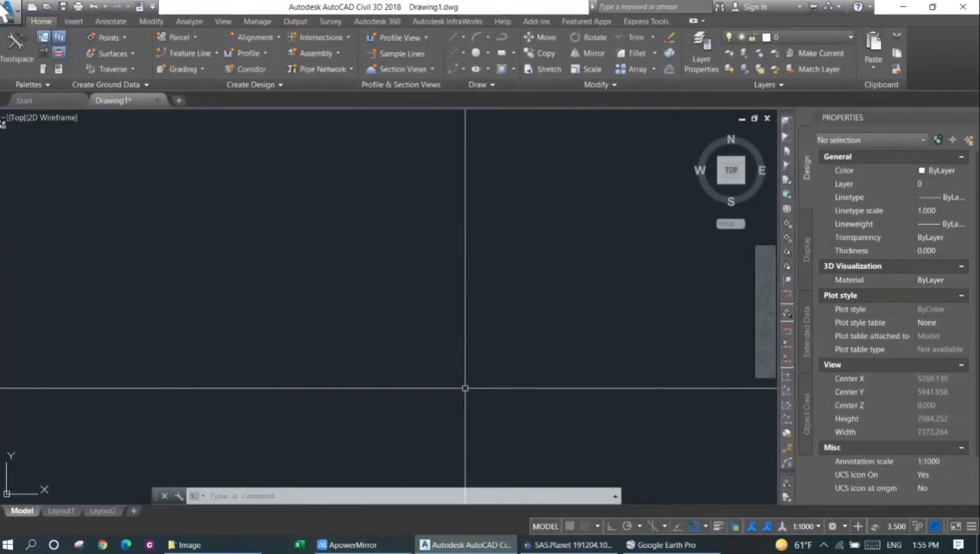
pyautogui.write('z')
# Step: Zoom to extents and pan so the inserted aerial image fills the view
pyautogui.press('Return')
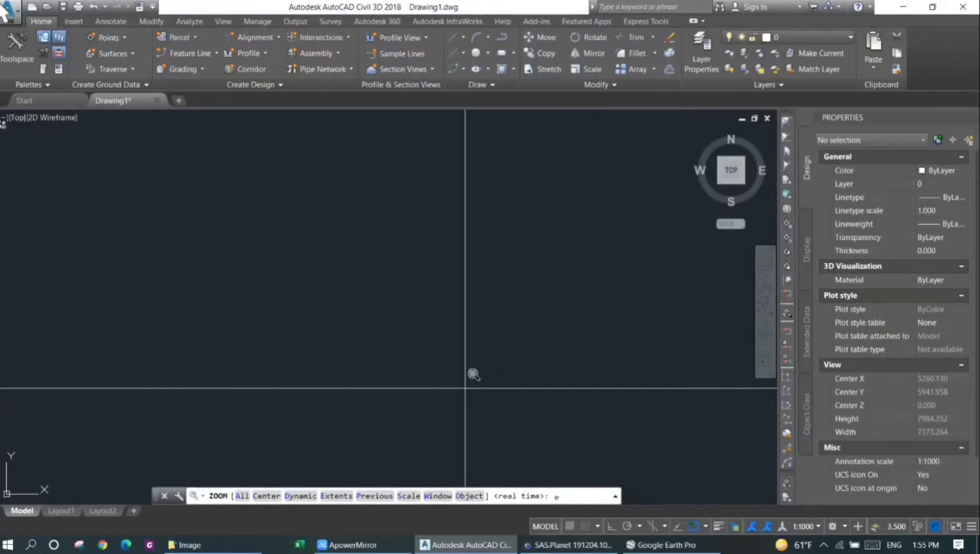
pyautogui.press('Return')
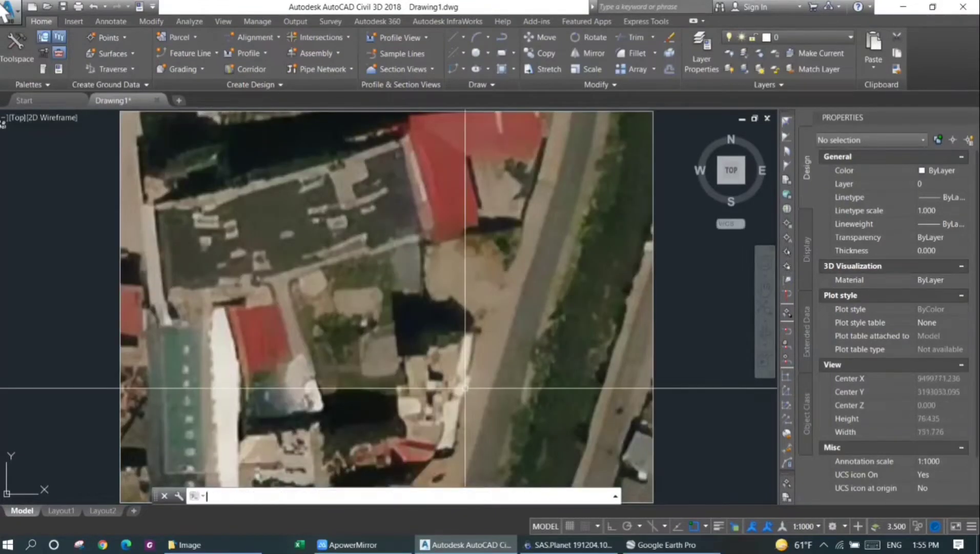
pyautogui.scroll(-6, 459, 386)
pyautogui.moveTo(477, 376); pyautogui.dragTo(431, 324, button='middle')
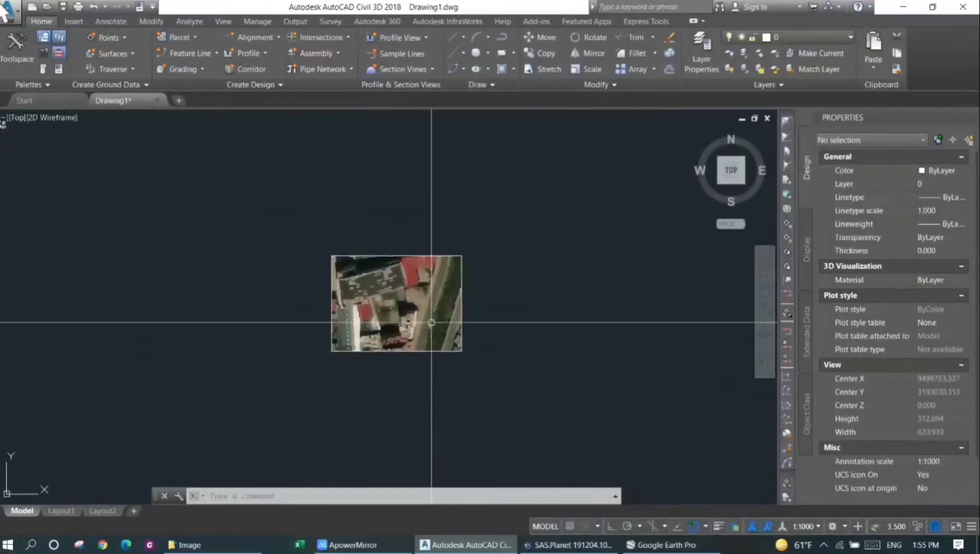
pyautogui.scroll(4, 397, 330)
pyautogui.scroll(2, 339, 207)
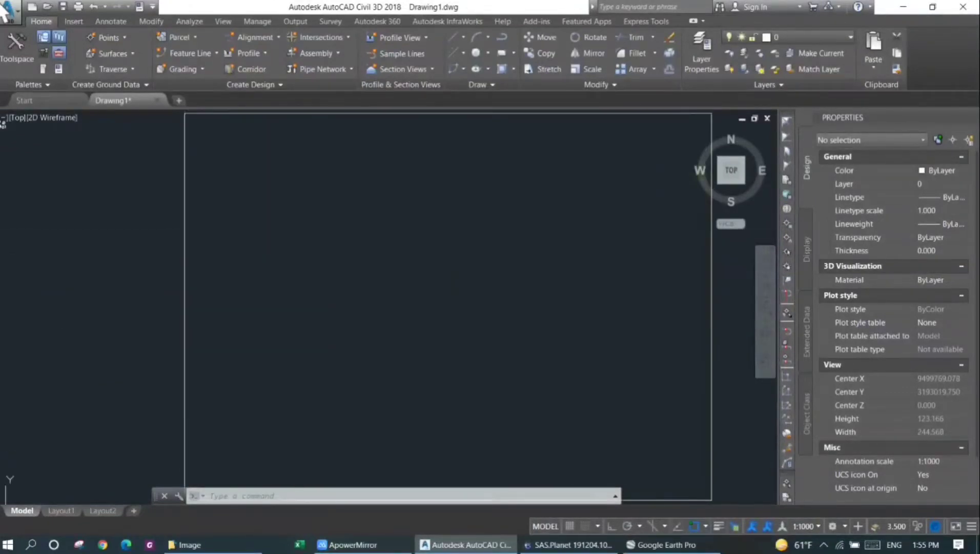
pyautogui.moveTo(580, 290); pyautogui.dragTo(519, 309, button='middle')
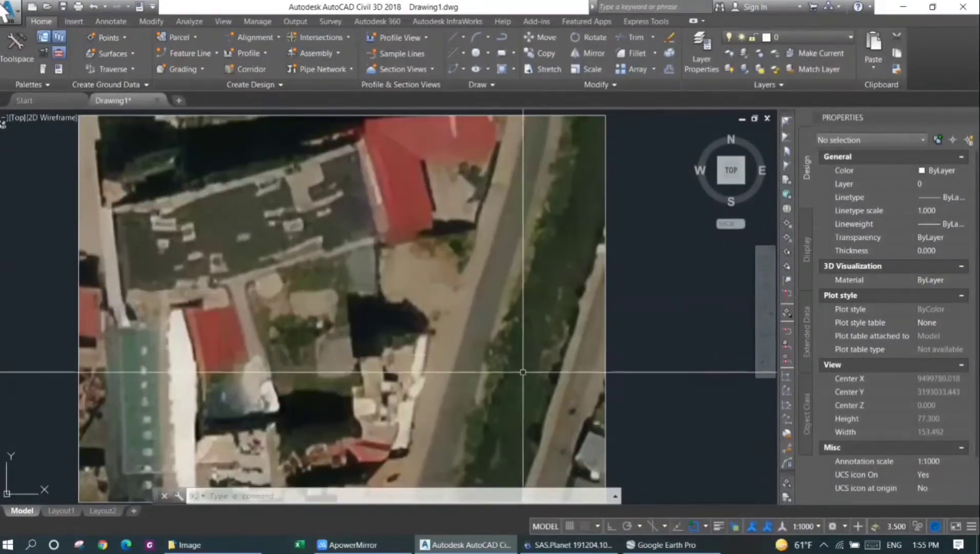
pyautogui.write('l')
# Step: Draw a short test line of about 4.9 m across the road on the image
pyautogui.press('Return')
pyautogui.scroll(1, 501, 297)
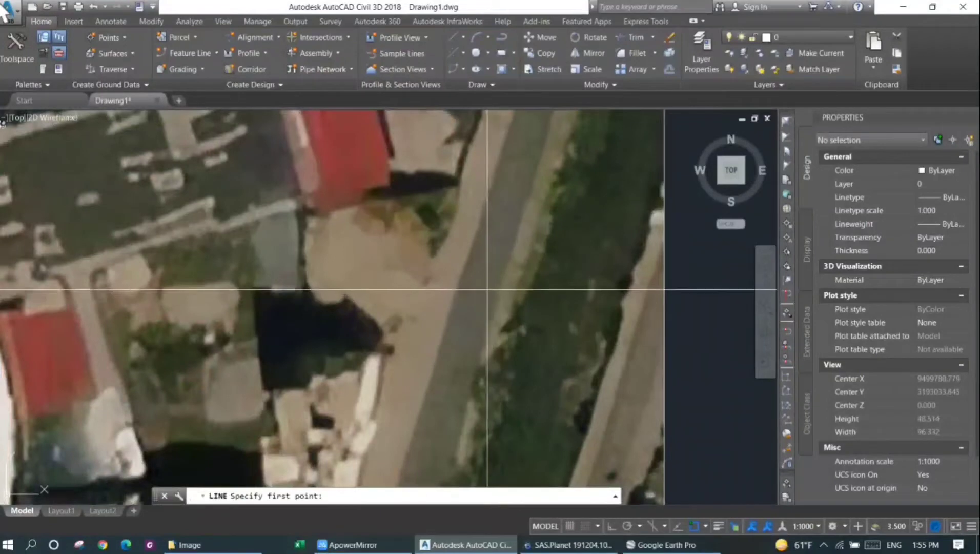
pyautogui.click(460, 283)
pyautogui.click(499, 293)
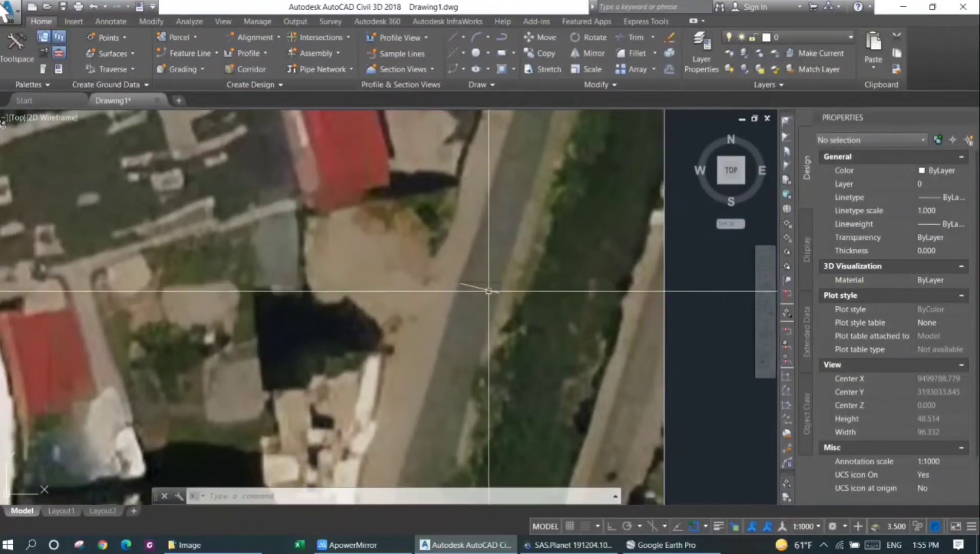
pyautogui.press('Return')
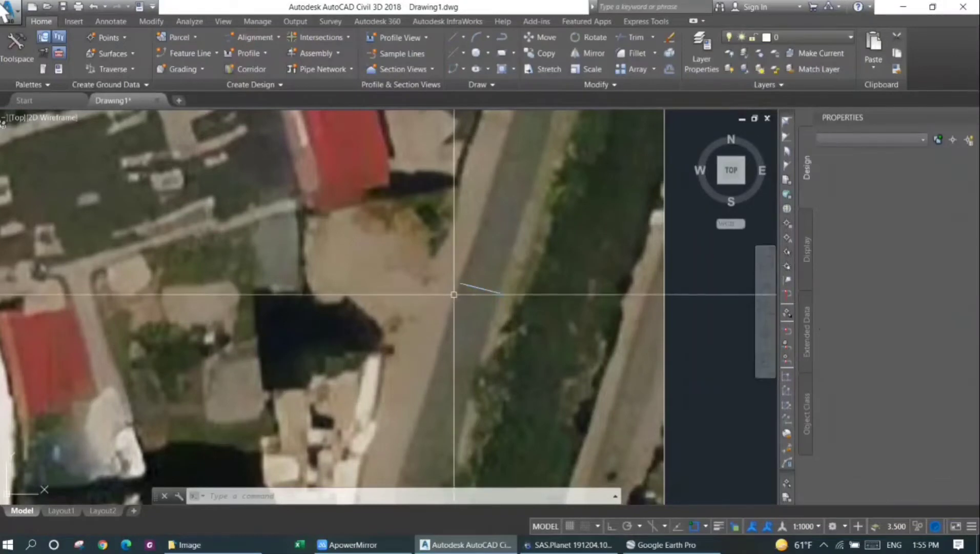
pyautogui.press('Escape')
pyautogui.scroll(-2, 456, 285)
pyautogui.moveTo(456, 285); pyautogui.dragTo(550, 234, button='middle')
pyautogui.write('pl')
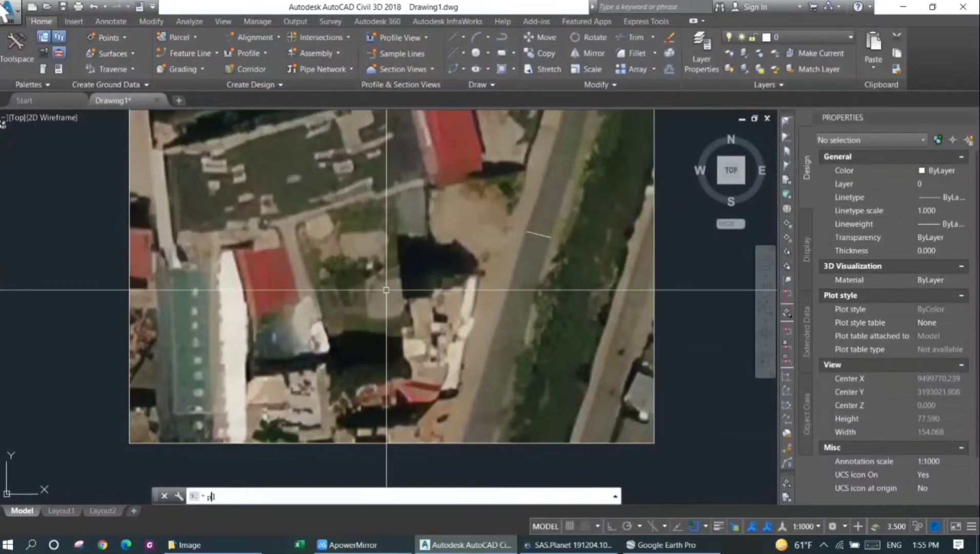
# Step: Trace the red roof's four corners as a closed polyline
pyautogui.press('Return')
pyautogui.scroll(2, 268, 322)
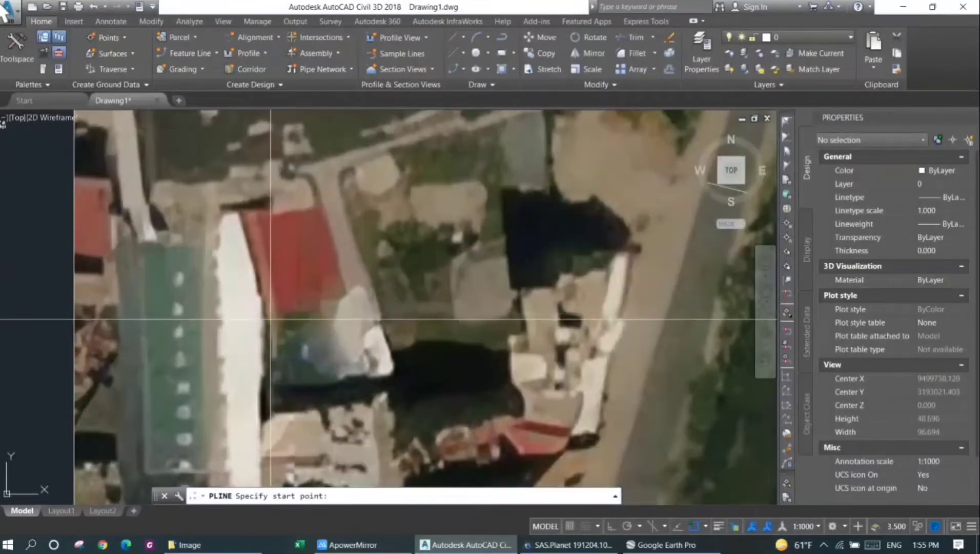
pyautogui.click(269, 320)
pyautogui.click(242, 214)
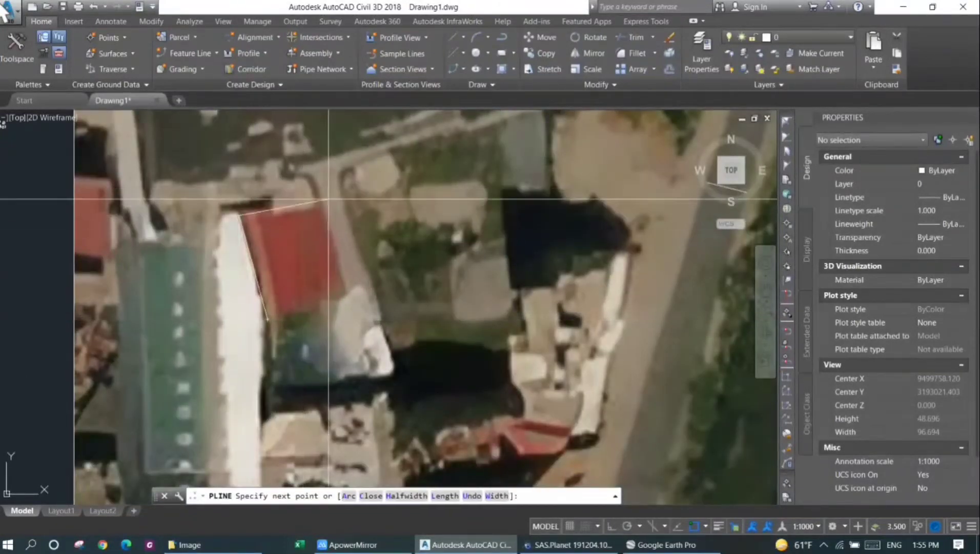
pyautogui.click(316, 194)
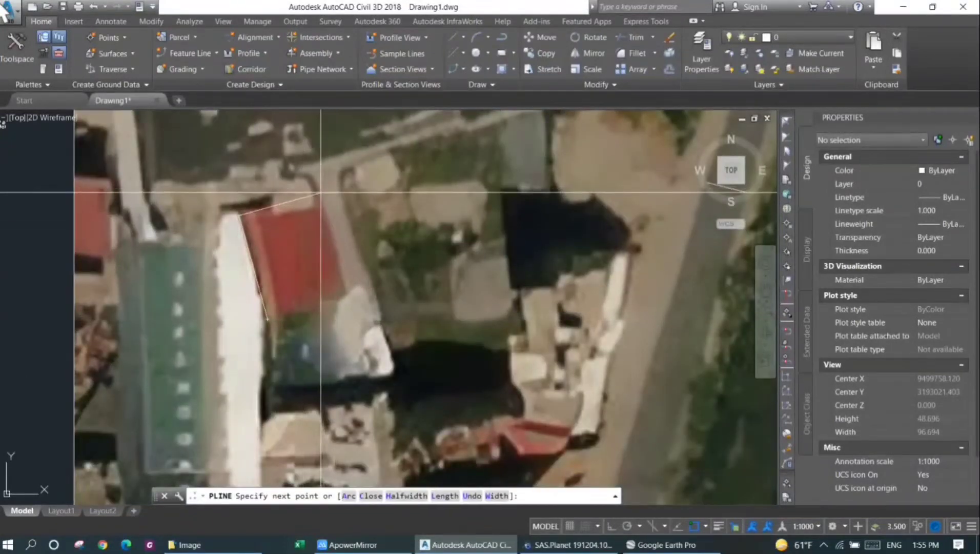
pyautogui.click(349, 295)
pyautogui.press('Return')
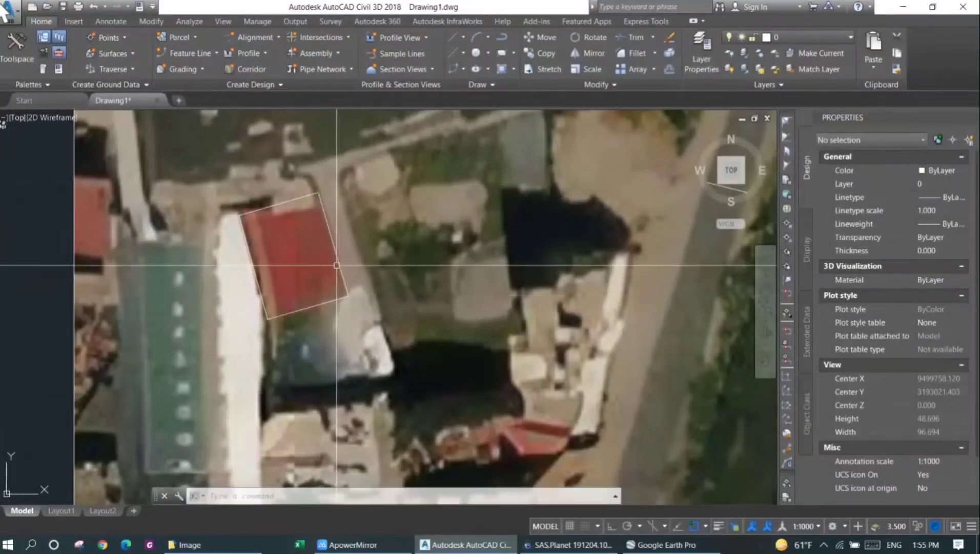
# Step: Select the roof outline to read its area of about 137.1 m² and 47.2 m perimeter
pyautogui.click(346, 264)
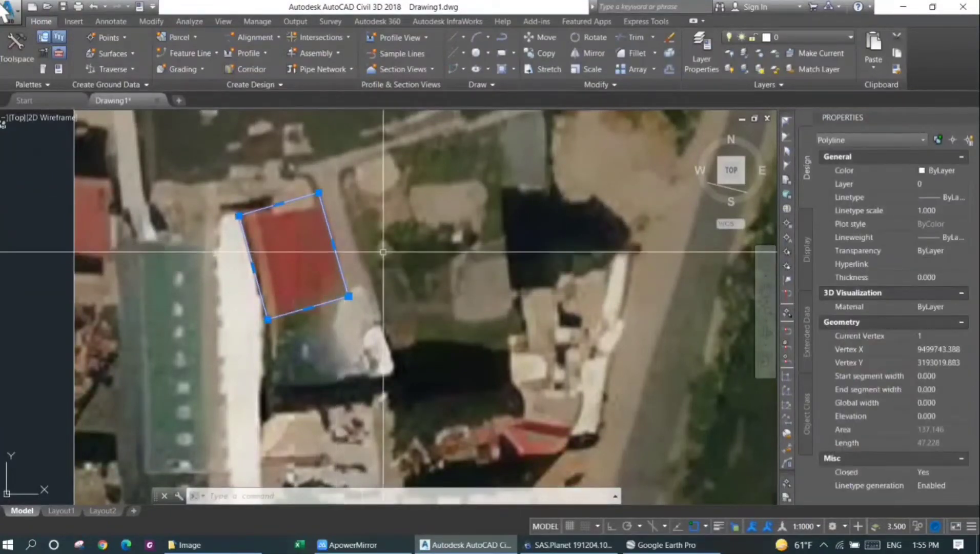
pyautogui.moveTo(388, 250); pyautogui.dragTo(326, 268, button='middle')
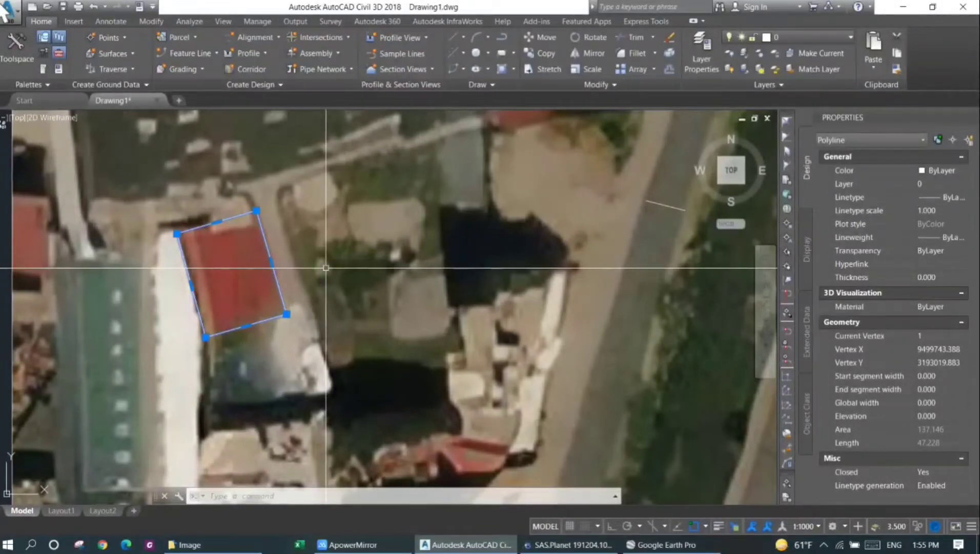
pyautogui.moveTo(326, 267); pyautogui.dragTo(296, 295, button='middle')
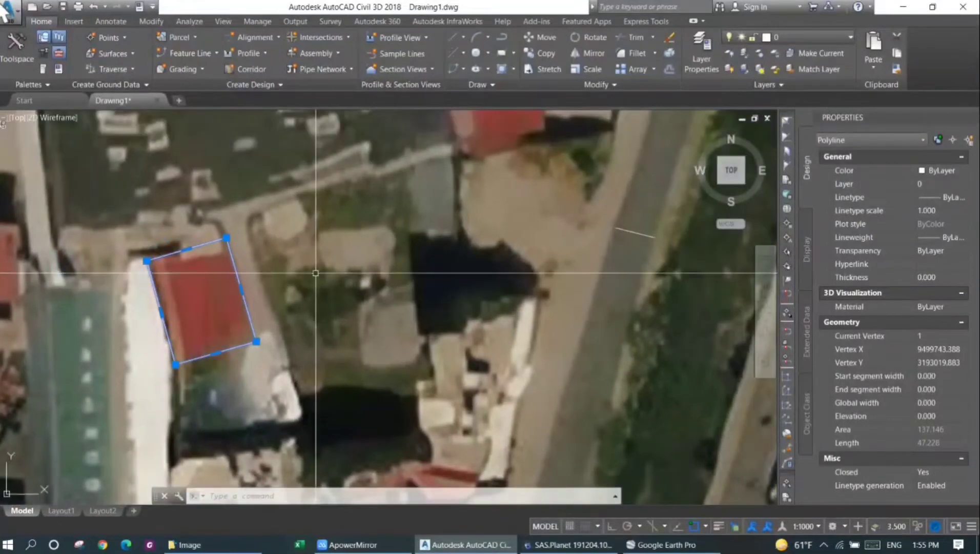
pyautogui.scroll(-4, 276, 262)
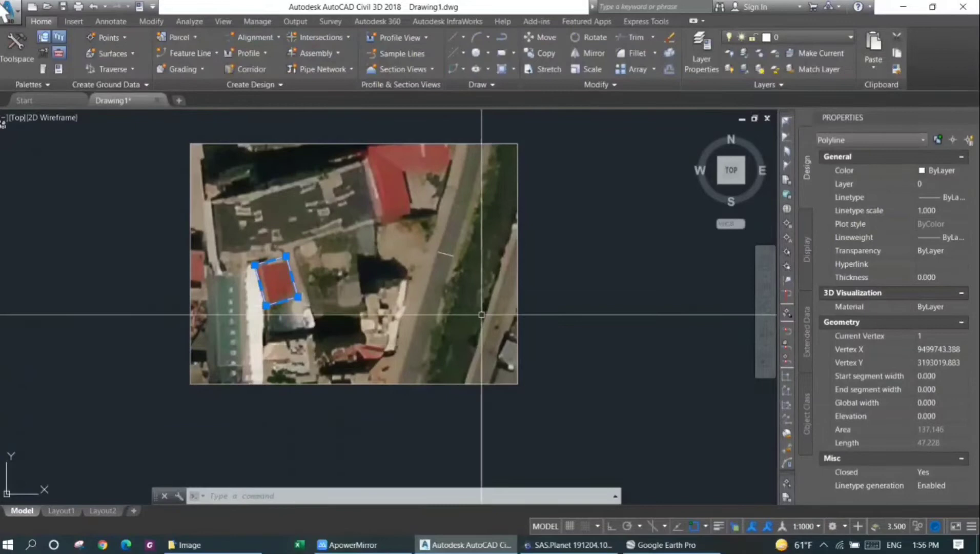
pyautogui.scroll(3, 280, 290)
pyautogui.scroll(-1, 208, 280)
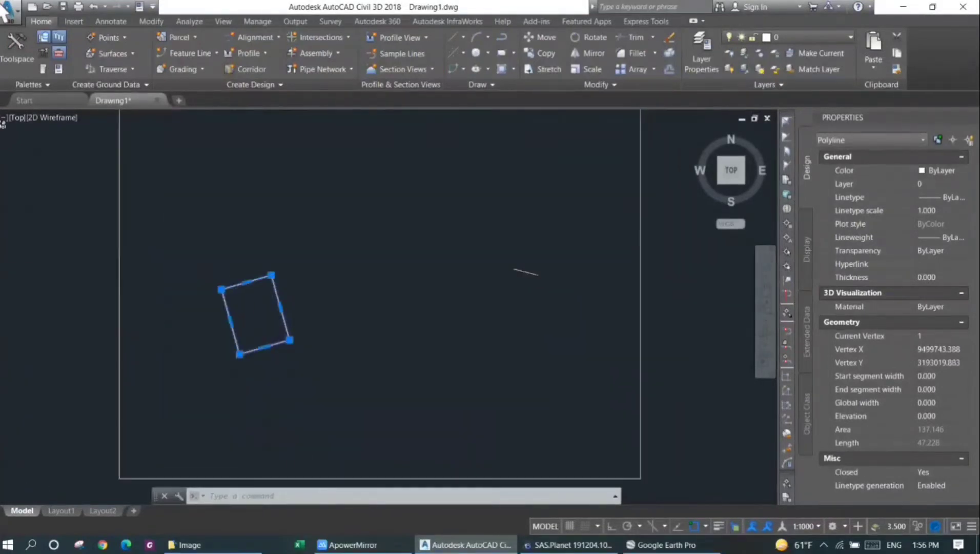
pyautogui.scroll(-1, 350, 331)
pyautogui.scroll(1, 398, 262)
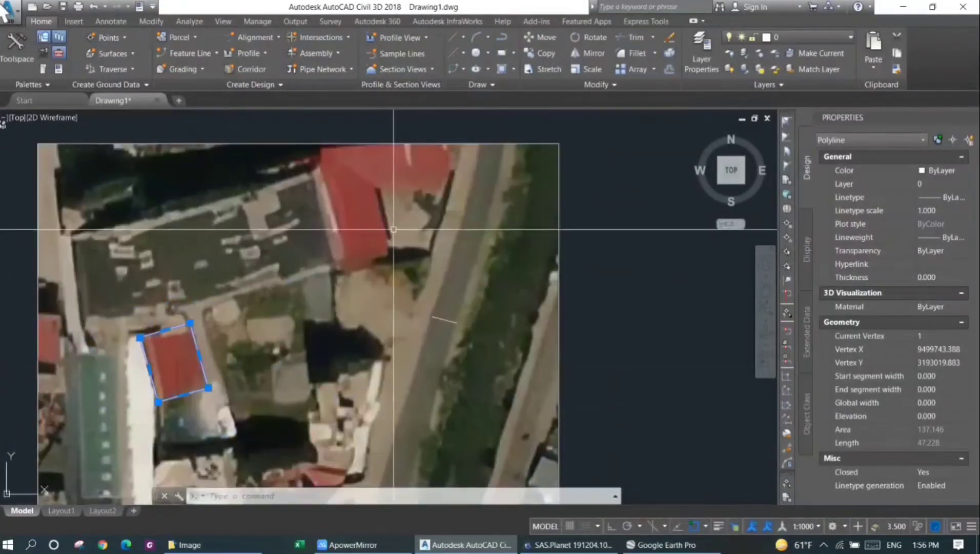
pyautogui.scroll(-2, 394, 228)
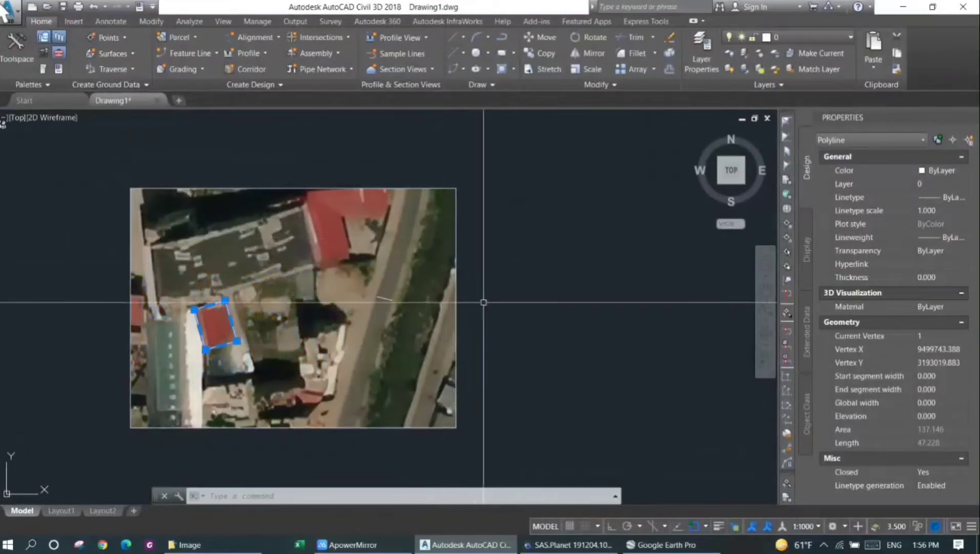
pyautogui.scroll(-3, 483, 302)
# Step: Window-select and erase the image, roof outline and test line, confirming the image detach
pyautogui.press('Escape')
pyautogui.click(527, 400)
pyautogui.click(217, 185)
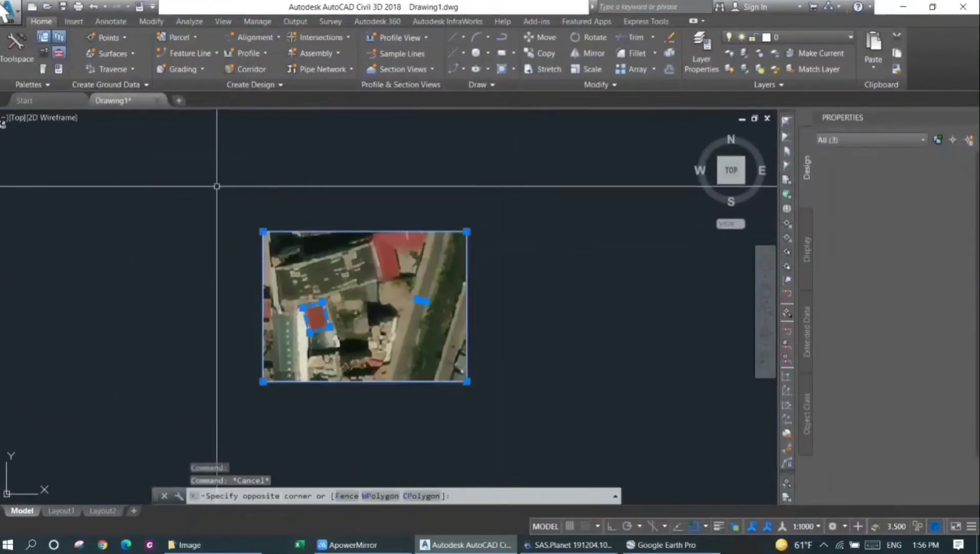
pyautogui.press('Delete')
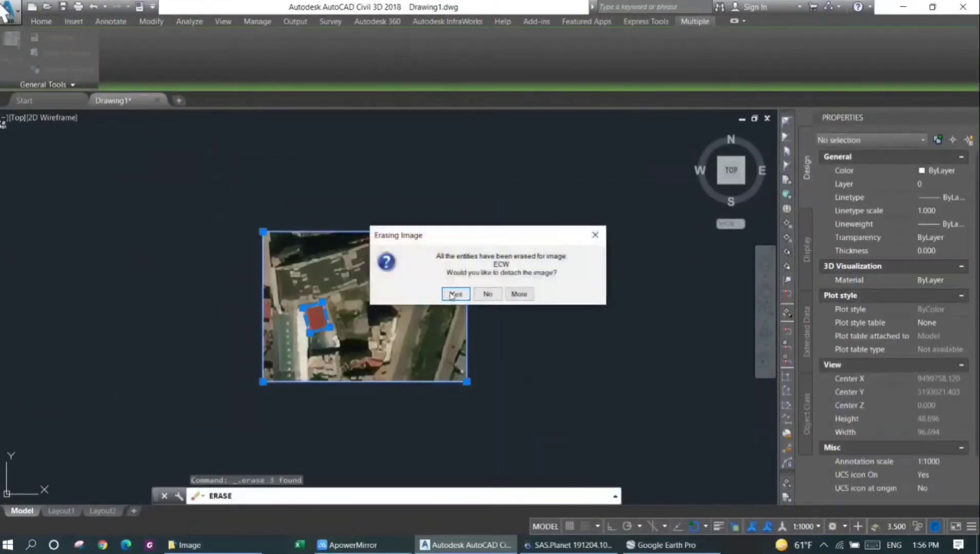
pyautogui.click(451, 294)
# Step: Run MAPIINSERT and browse to D:\Office\TIACAO
pyautogui.press('Escape')
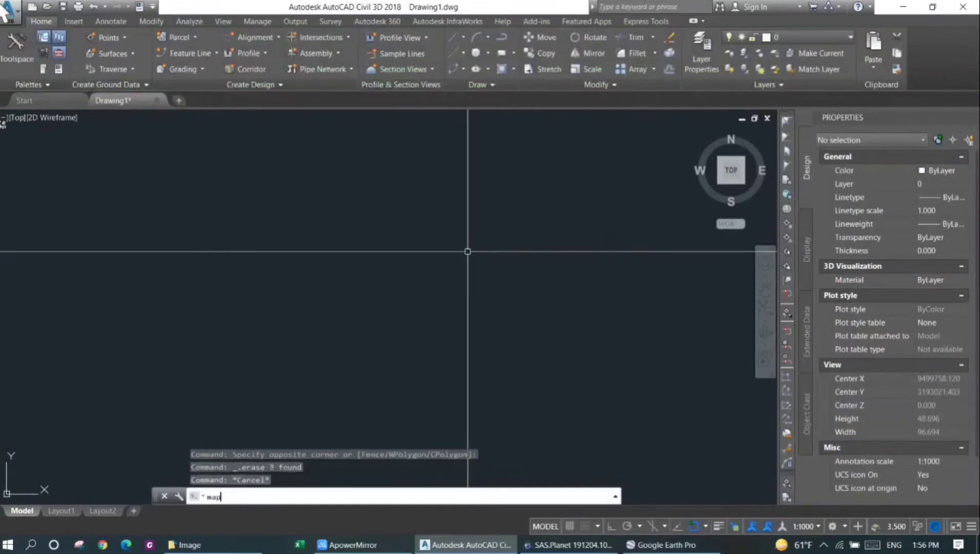
pyautogui.write('i')
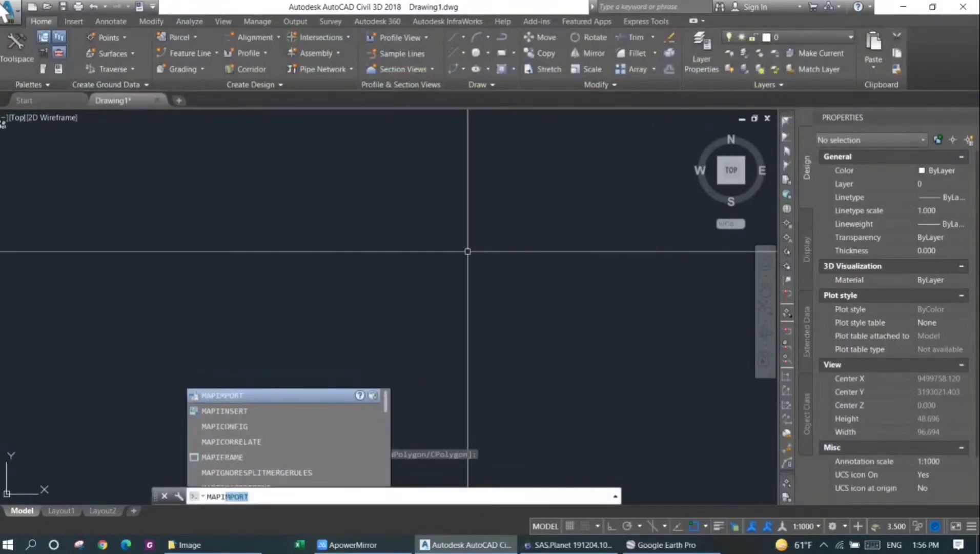
pyautogui.press('Down')
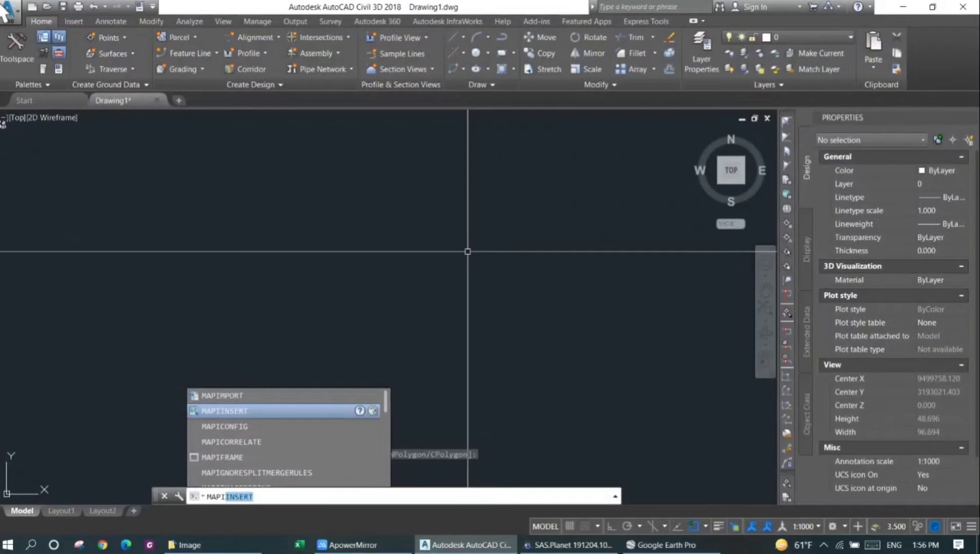
pyautogui.press('Return')
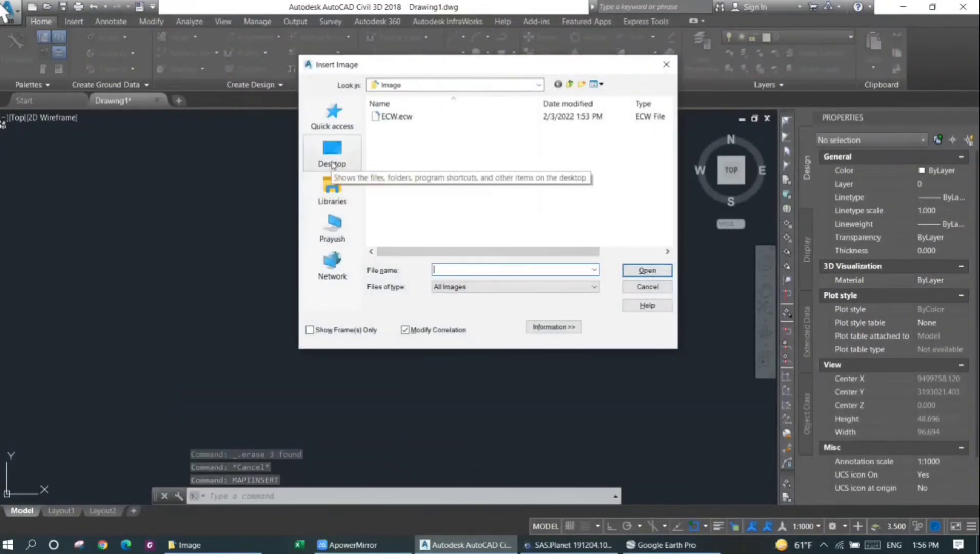
pyautogui.click(538, 87)
pyautogui.click(428, 283)
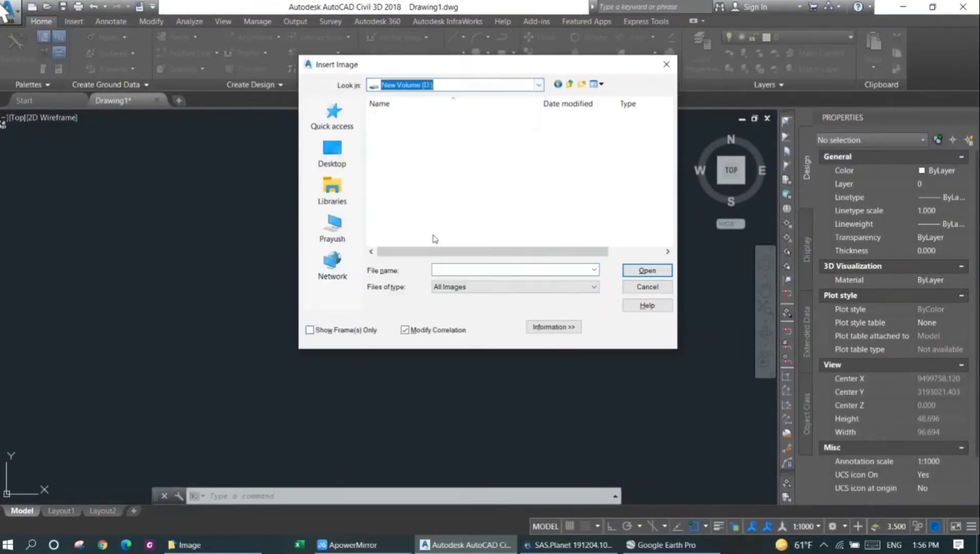
pyautogui.scroll(-5, 438, 190)
pyautogui.doubleClick(413, 118)
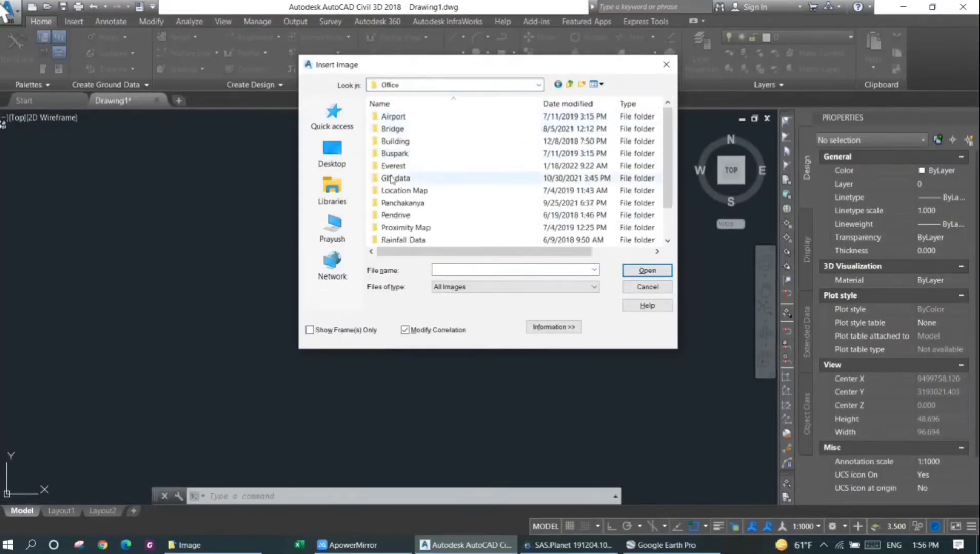
pyautogui.scroll(-1, 406, 178)
pyautogui.doubleClick(397, 240)
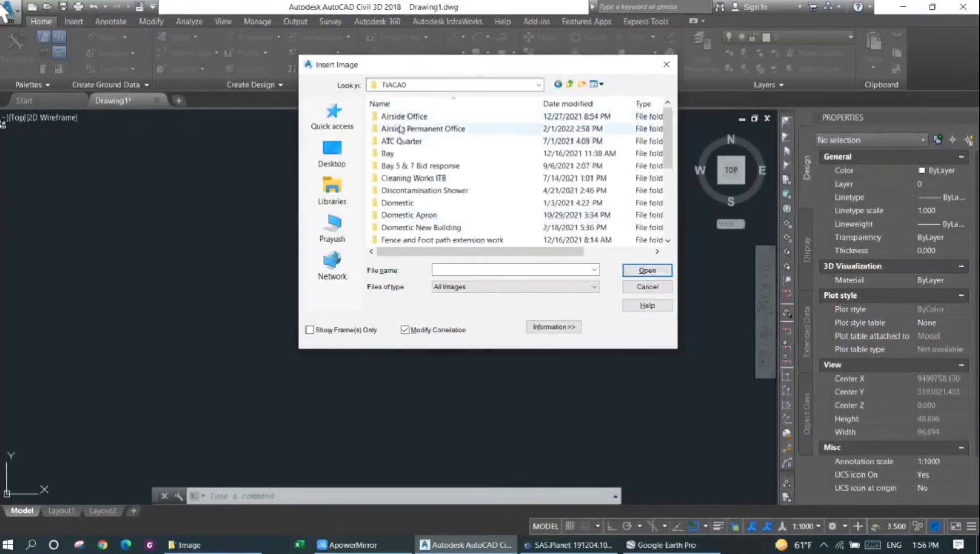
pyautogui.scroll(-1, 403, 190)
pyautogui.scroll(-2, 403, 191)
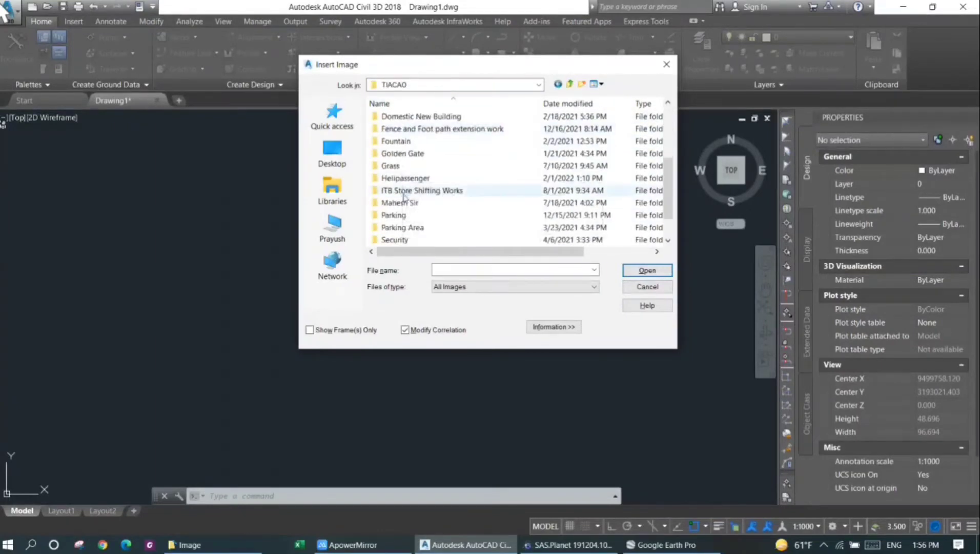
pyautogui.scroll(-1, 404, 197)
pyautogui.scroll(-1, 417, 197)
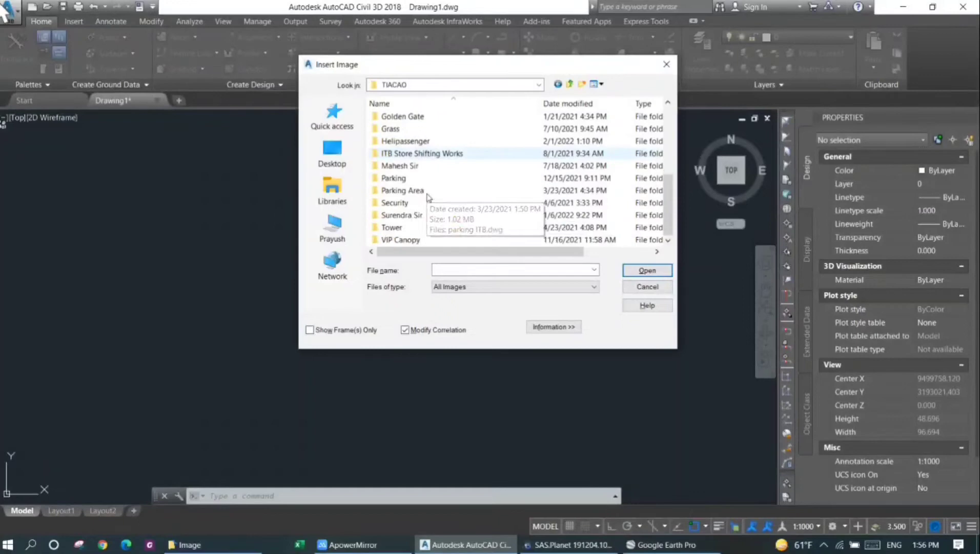
# Step: Insert ECW.ecw from the Parking folder, accepting its meter-based correlation values
pyautogui.doubleClick(399, 179)
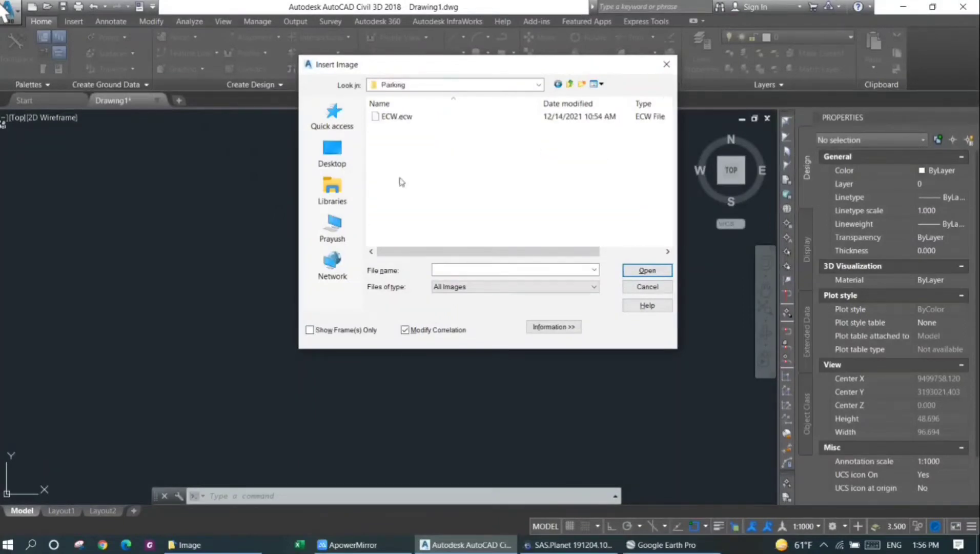
pyautogui.click(413, 119)
pyautogui.click(640, 271)
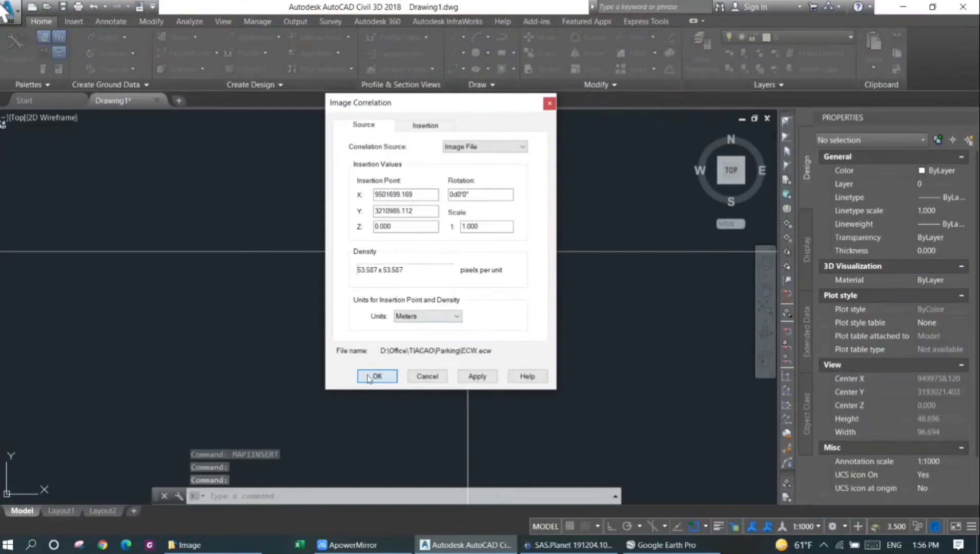
pyautogui.click(375, 377)
pyautogui.write('z')
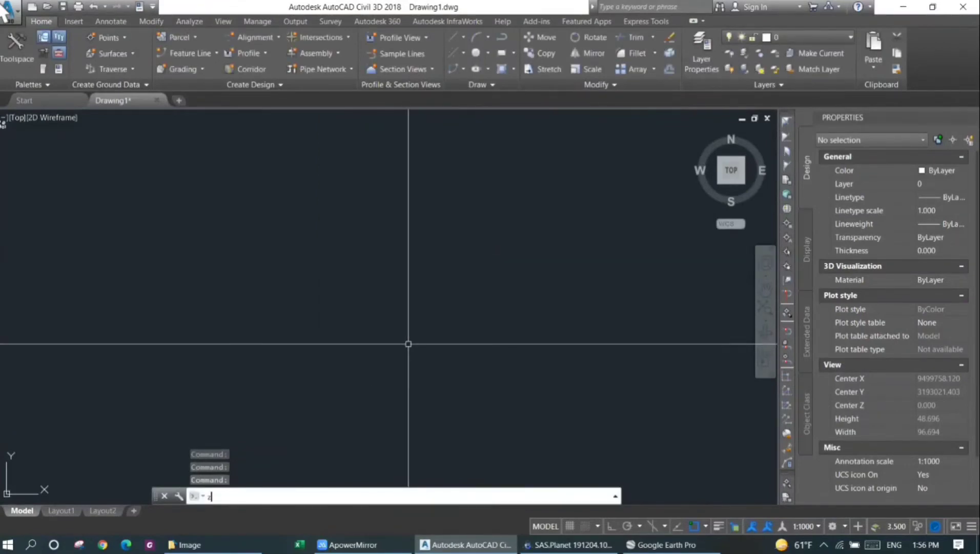
# Step: Check SAS.Planet briefly, return to Civil 3D and pan the parking-lot image into view
pyautogui.press('Return')
pyautogui.press('Return')
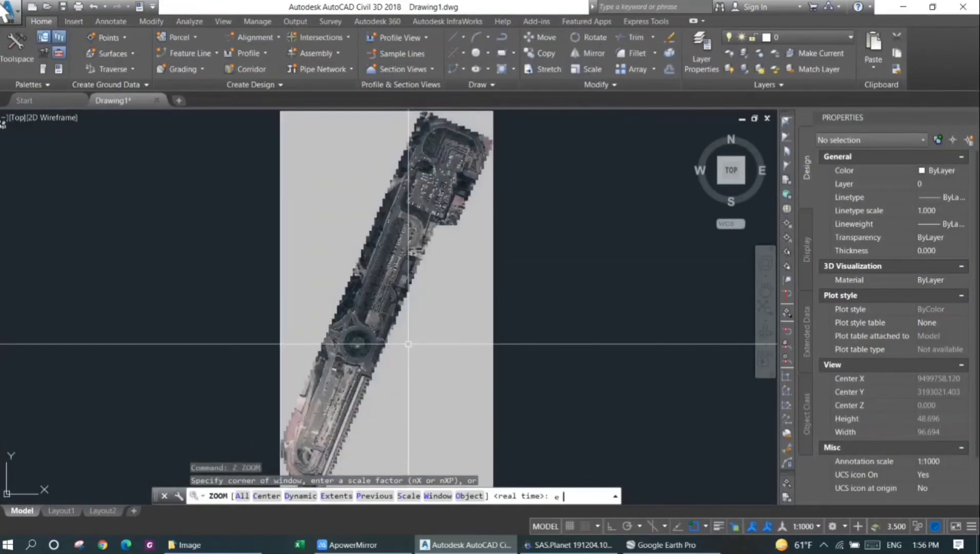
pyautogui.scroll(4, 372, 318)
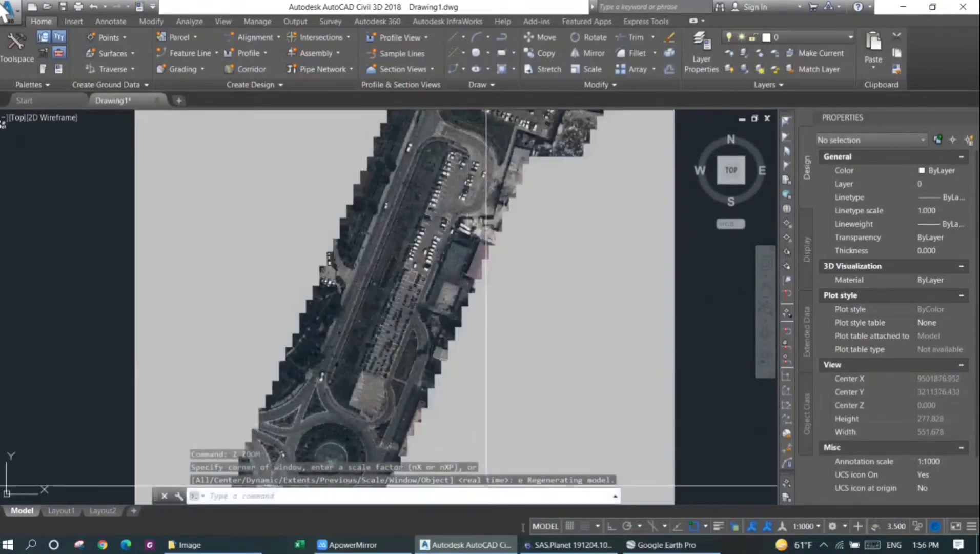
pyautogui.click(573, 544)
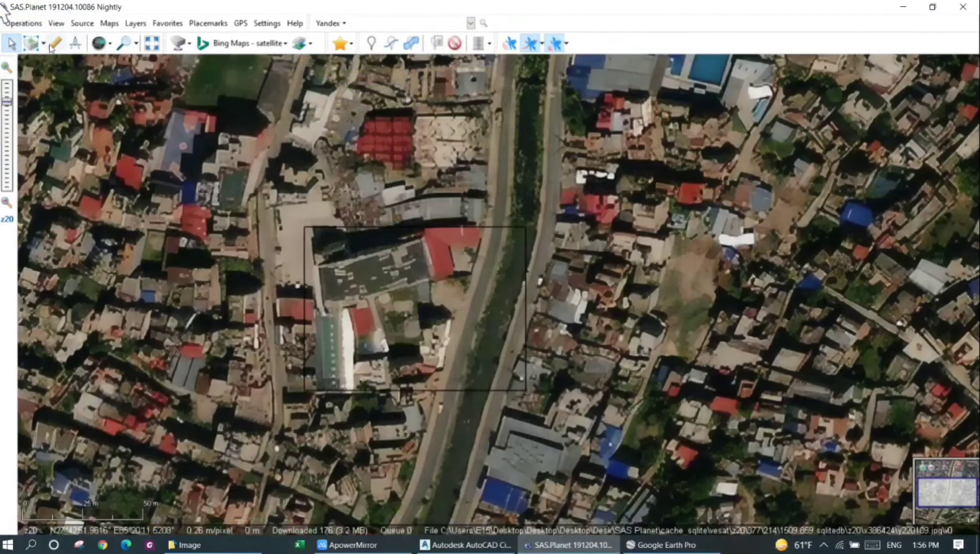
pyautogui.click(42, 43)
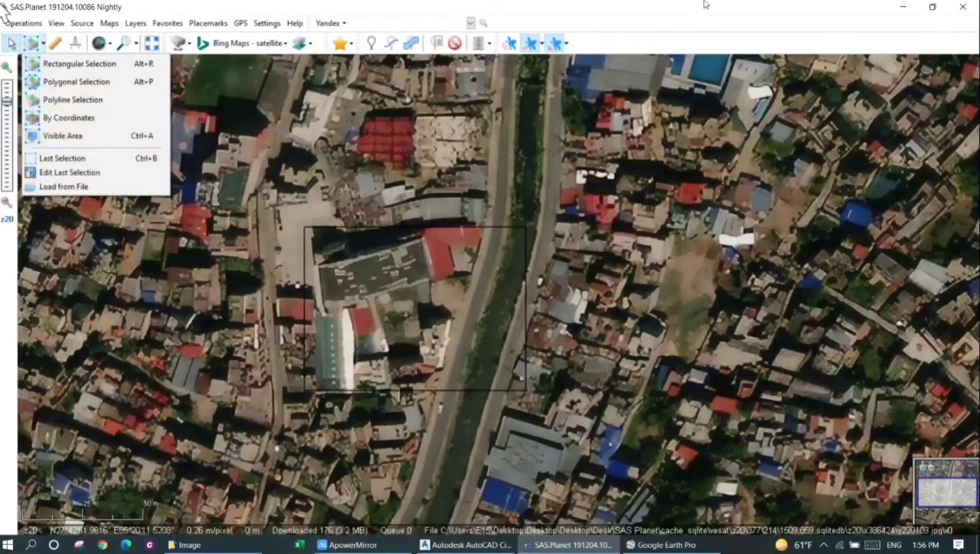
pyautogui.click(904, 6)
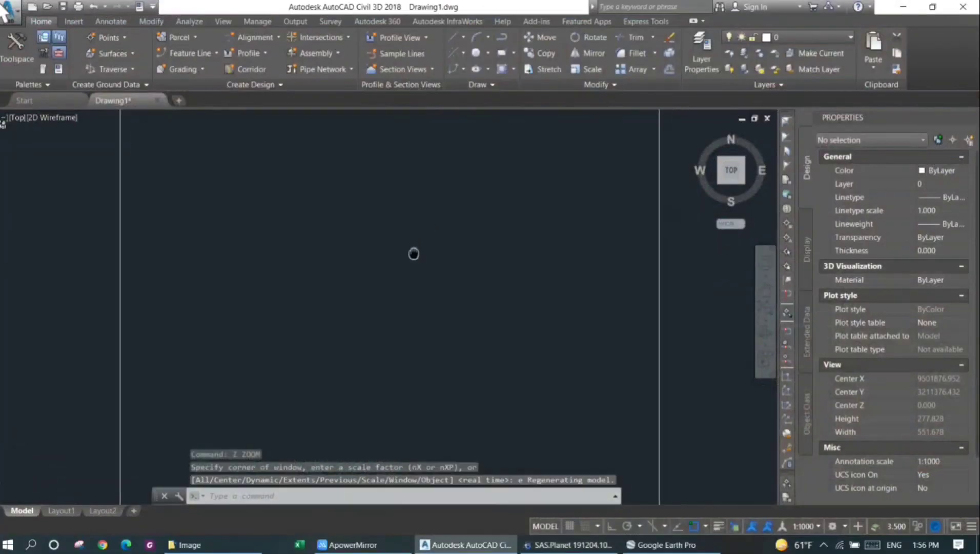
pyautogui.scroll(2, 390, 290)
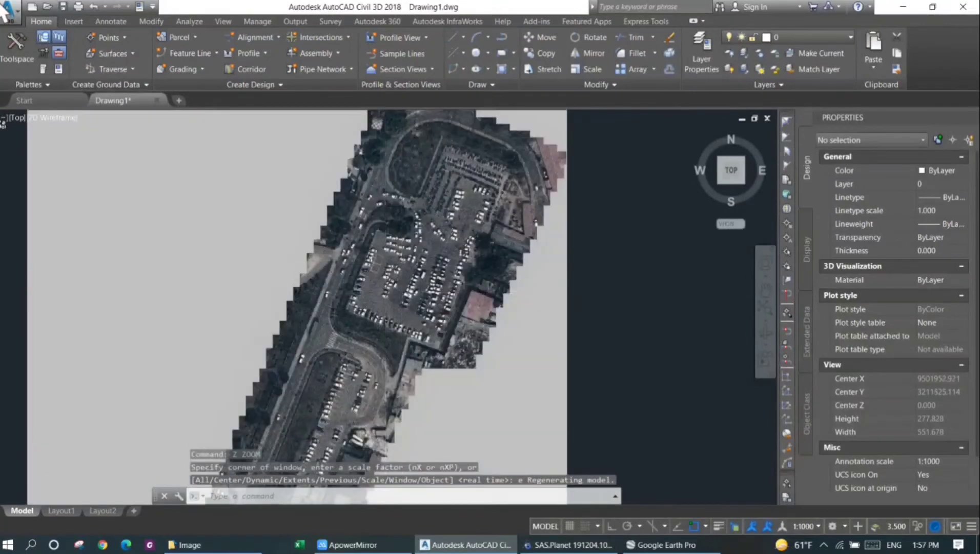
pyautogui.scroll(4, 403, 262)
pyautogui.moveTo(403, 262); pyautogui.dragTo(387, 367, button='middle')
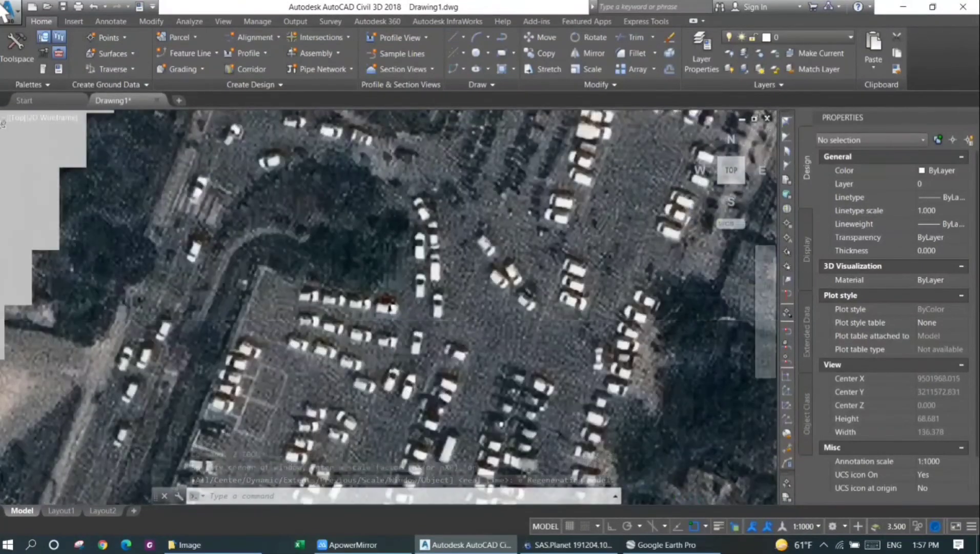
pyautogui.scroll(-4, 398, 275)
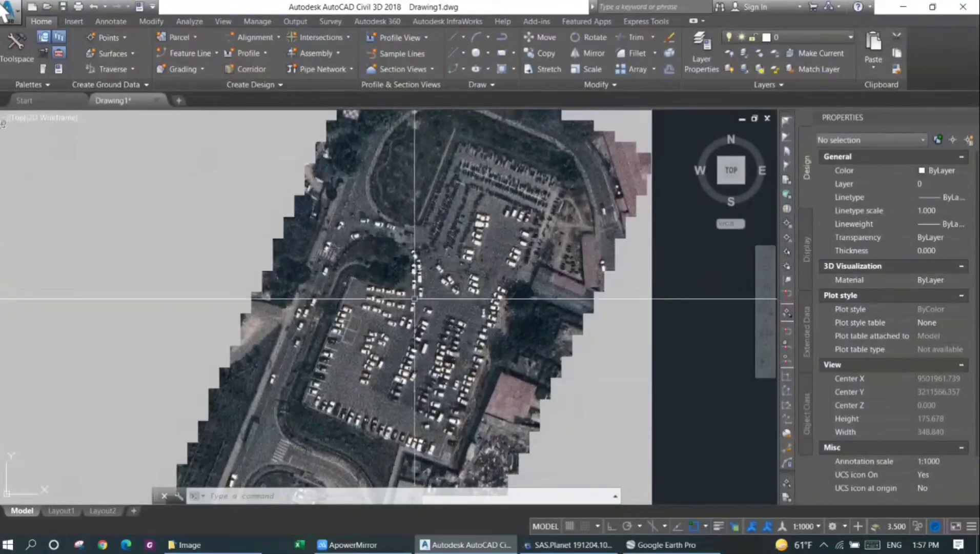
pyautogui.write('pl')
# Step: Trace the L-shaped parking lot's corners as a closed polyline
pyautogui.press('Return')
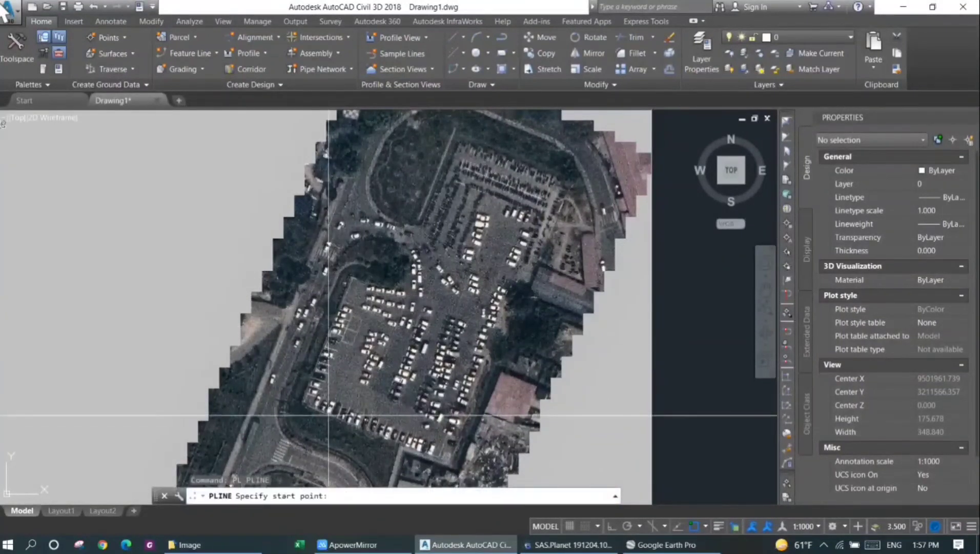
pyautogui.click(303, 405)
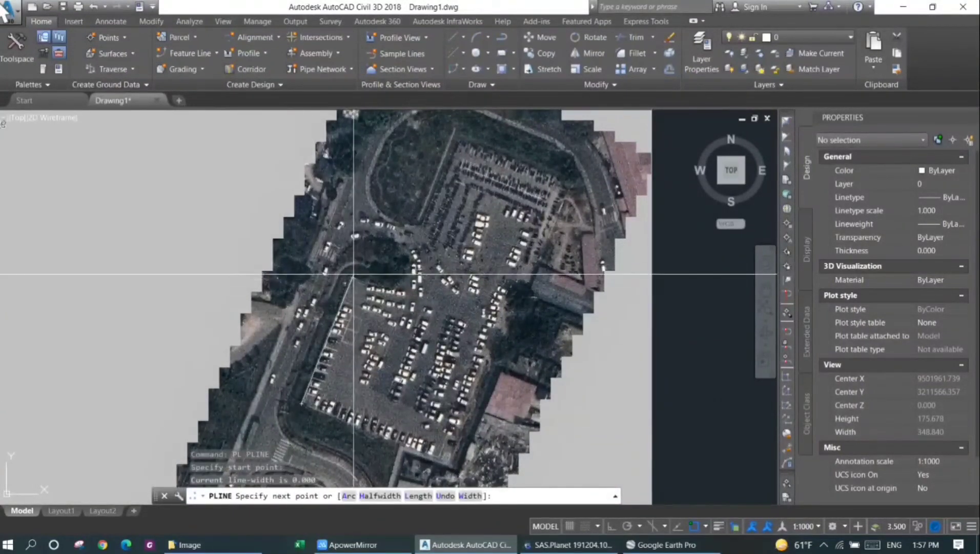
pyautogui.click(352, 279)
pyautogui.click(397, 289)
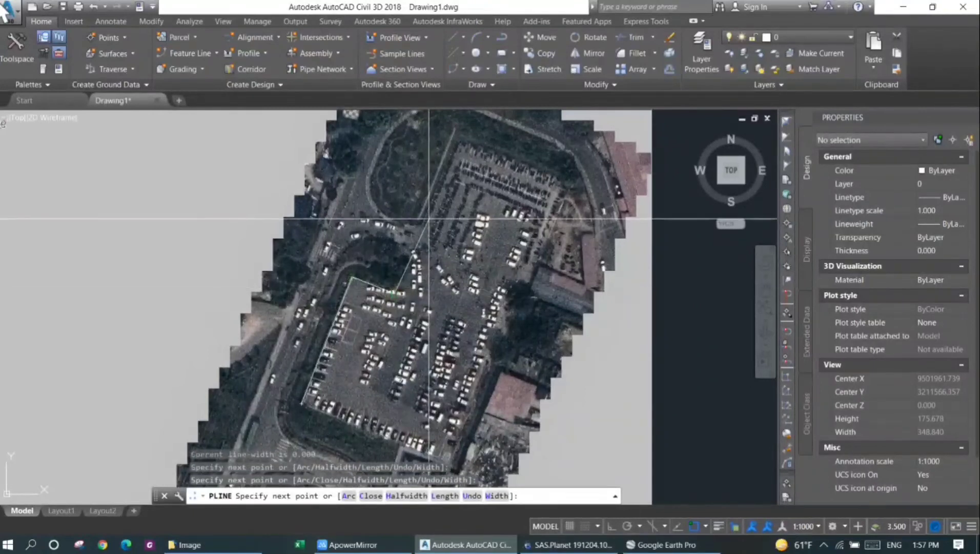
pyautogui.click(454, 130)
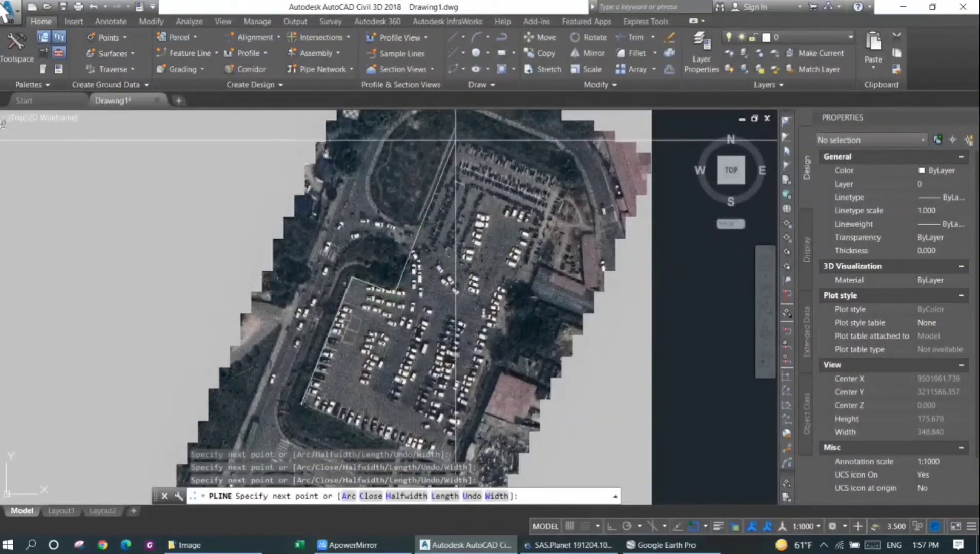
pyautogui.moveTo(455, 140); pyautogui.dragTo(478, 89, button='middle')
pyautogui.click(593, 138)
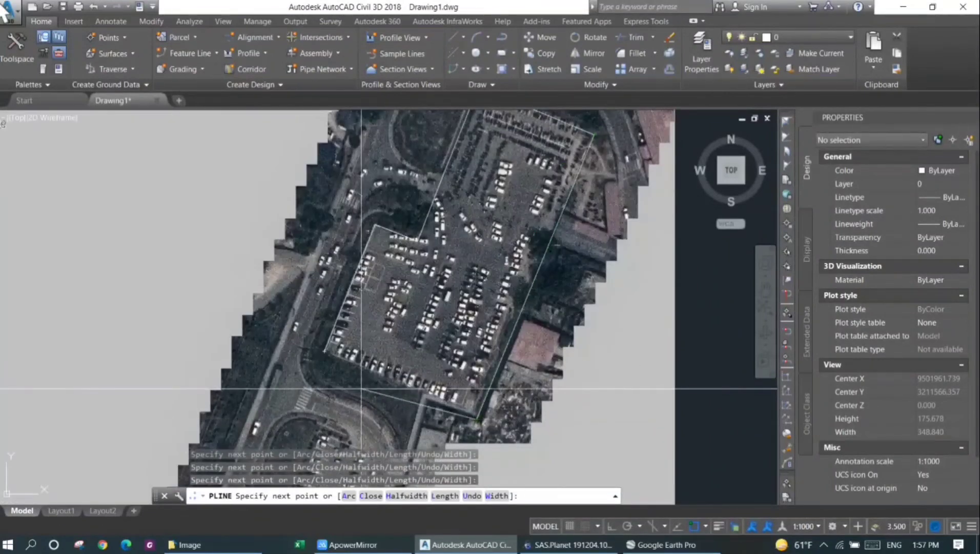
pyautogui.write('c')
pyautogui.press('Return')
# Step: Select the lot outline to read its 8,736 m² area and 422.8 m perimeter
pyautogui.click(339, 310)
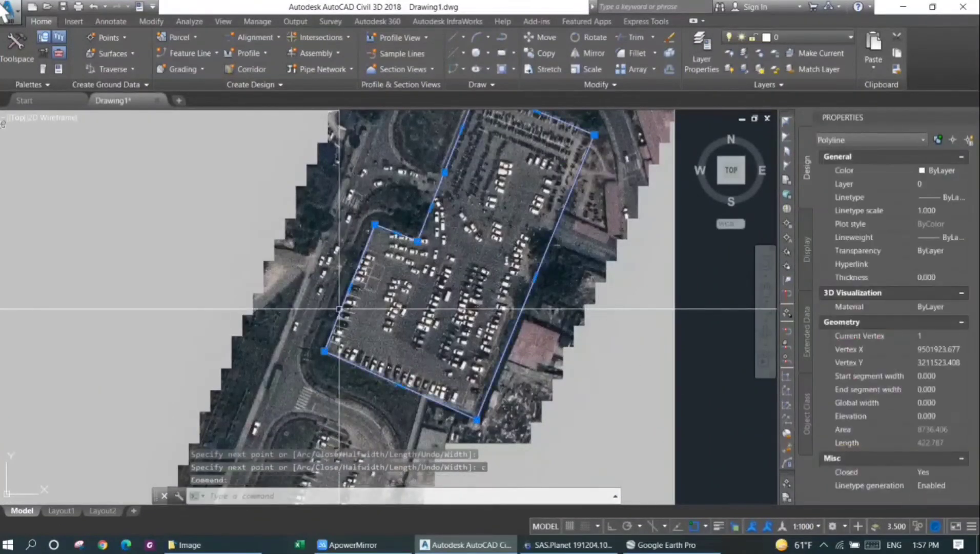
pyautogui.moveTo(339, 310); pyautogui.dragTo(285, 305, button='middle')
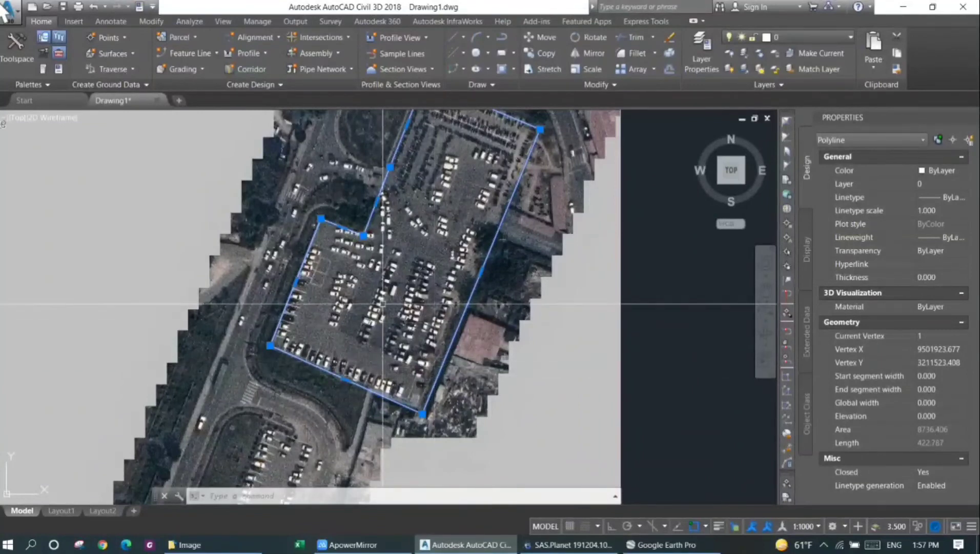
pyautogui.moveTo(387, 301); pyautogui.dragTo(360, 357, button='middle')
pyautogui.scroll(-3, 385, 246)
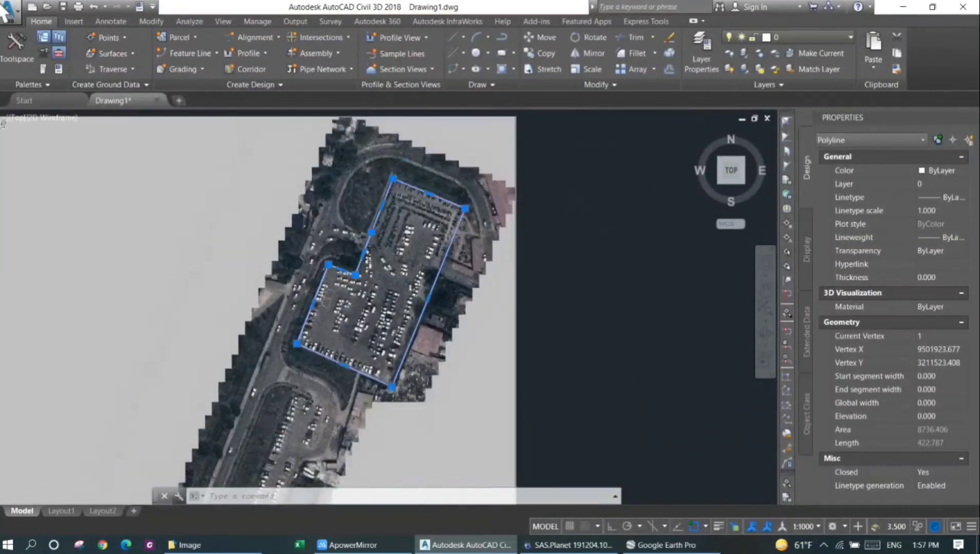
pyautogui.moveTo(385, 246); pyautogui.dragTo(183, 261, button='middle')
# Step: Copy the parking lot outline and paste it on the empty canvas beside the aerial image
pyautogui.hotkey('ctrl', 'c')
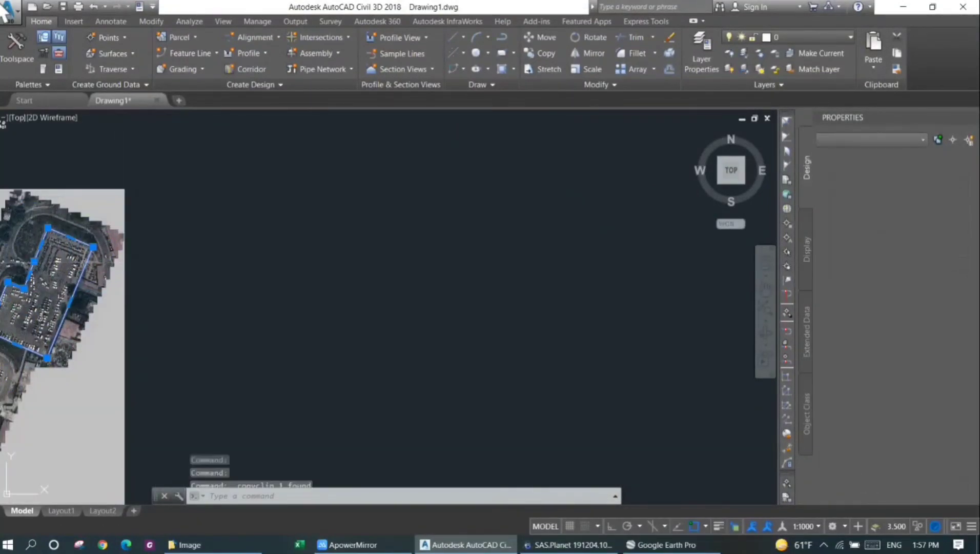
pyautogui.hotkey('ctrl', 'v')
pyautogui.click(286, 374)
pyautogui.scroll(2, 343, 303)
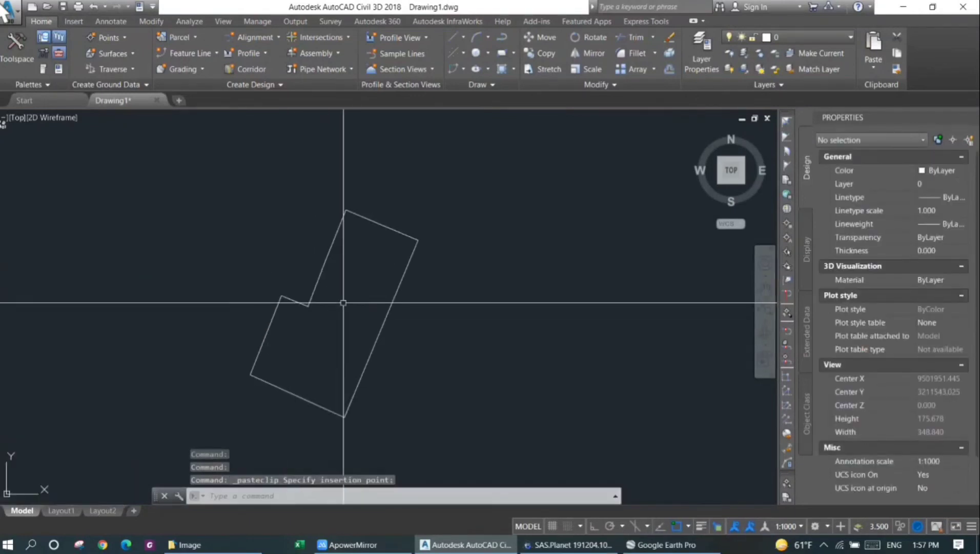
pyautogui.scroll(2, 343, 303)
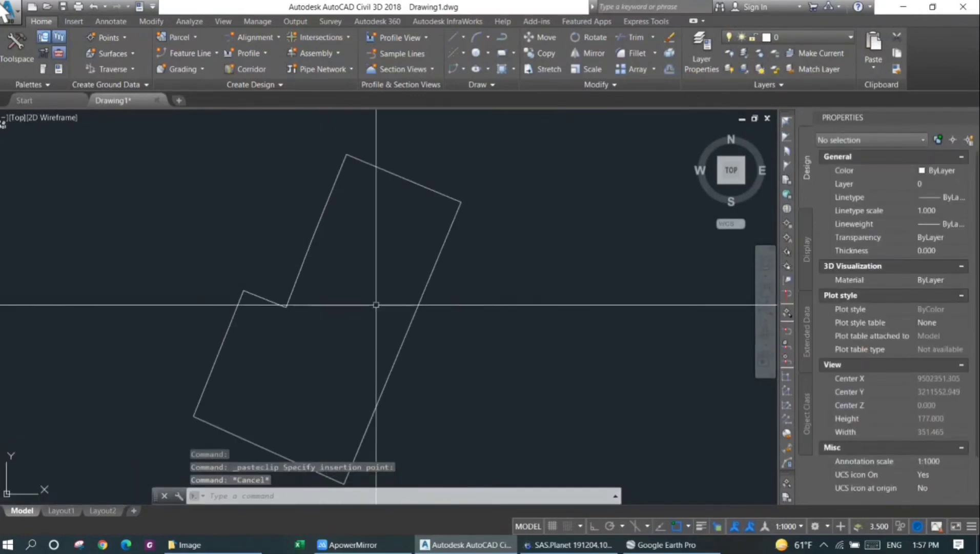
pyautogui.press('Escape')
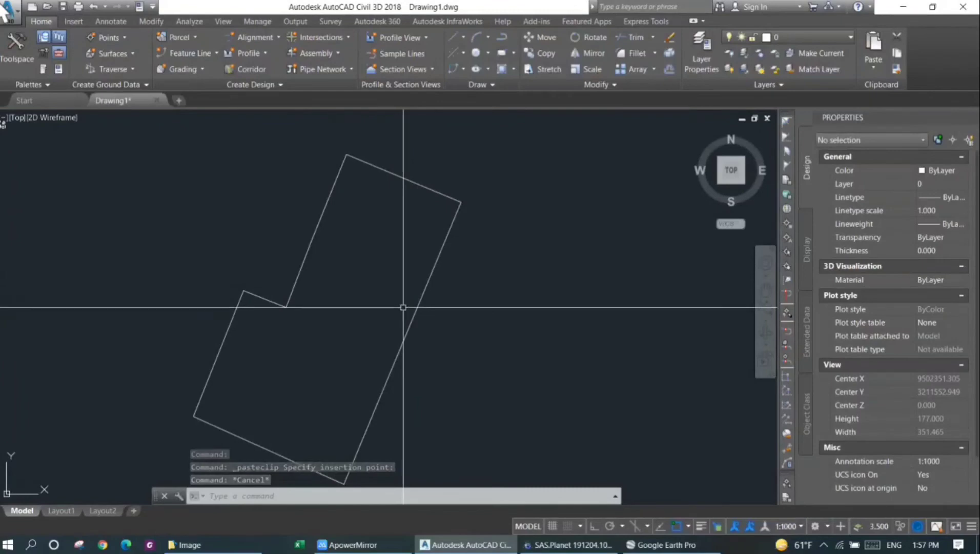
pyautogui.scroll(-4, 402, 312)
pyautogui.moveTo(309, 323); pyautogui.dragTo(405, 324, button='middle')
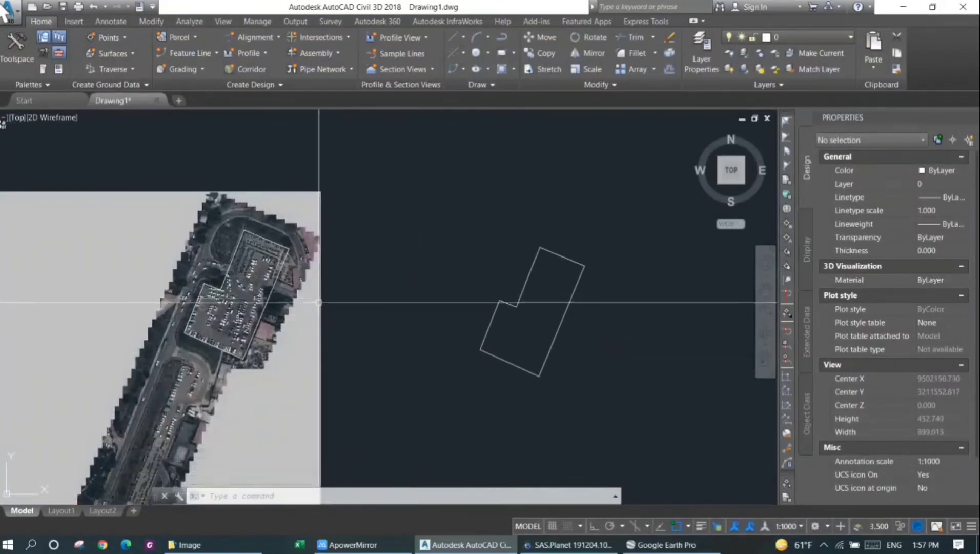
pyautogui.scroll(3, 207, 321)
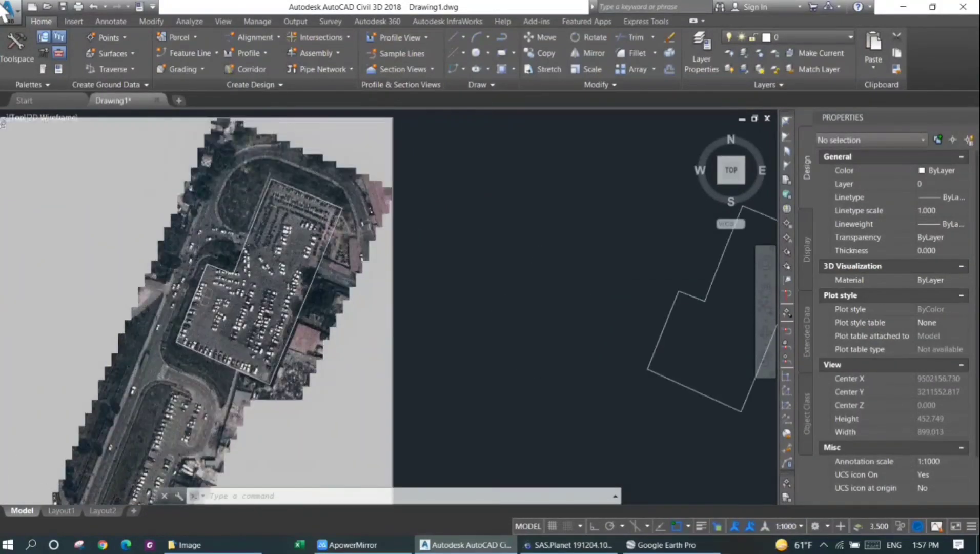
pyautogui.moveTo(689, 306); pyautogui.dragTo(257, 304, button='middle')
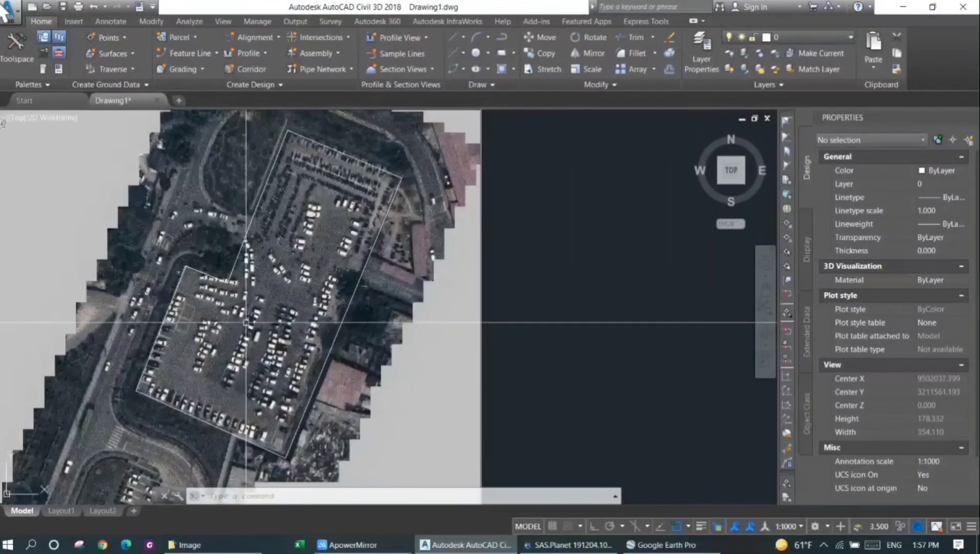
pyautogui.scroll(-2, 245, 322)
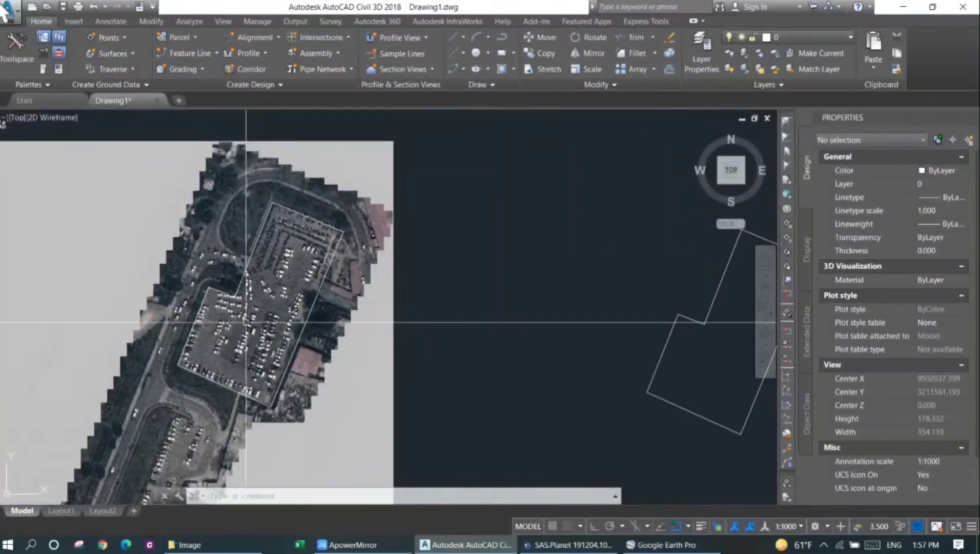
pyautogui.scroll(2, 222, 321)
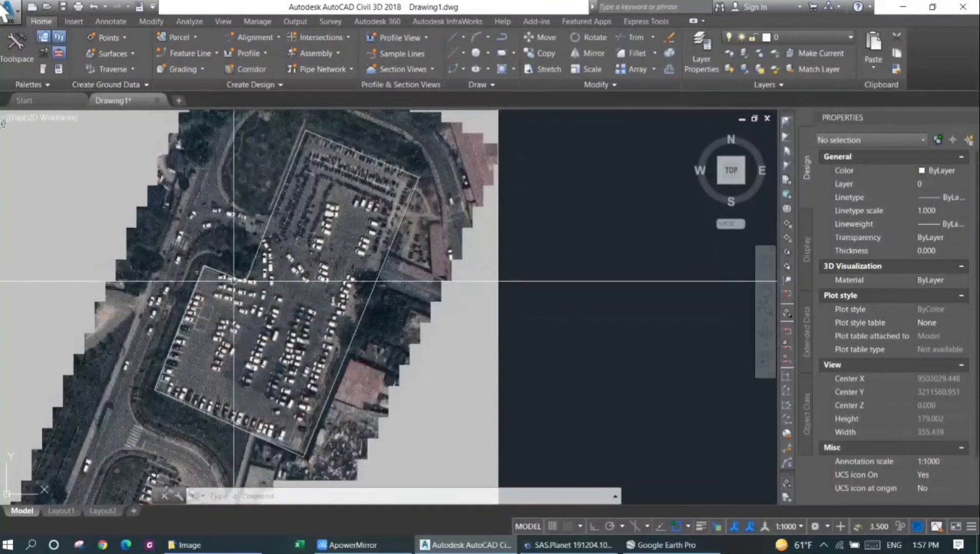
pyautogui.scroll(-2, 271, 262)
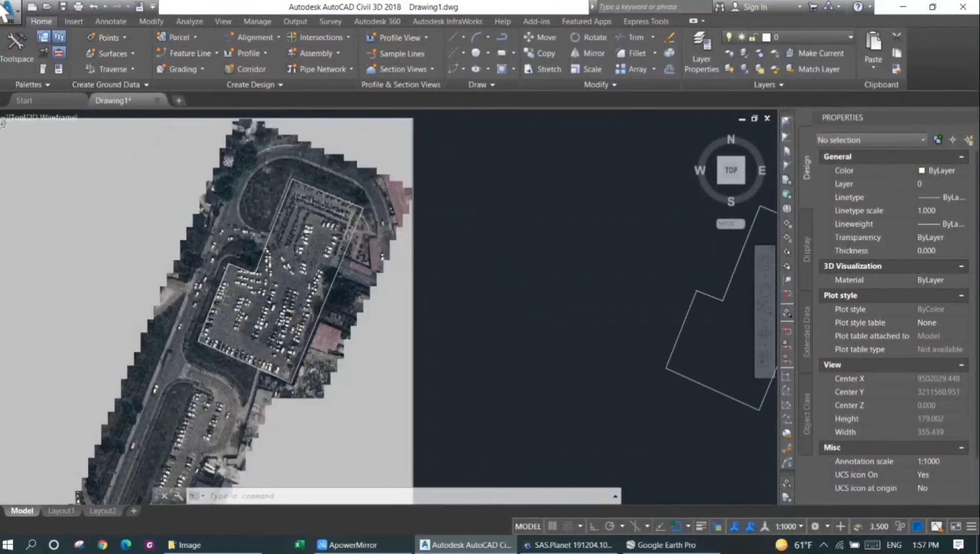
pyautogui.scroll(-3, 290, 263)
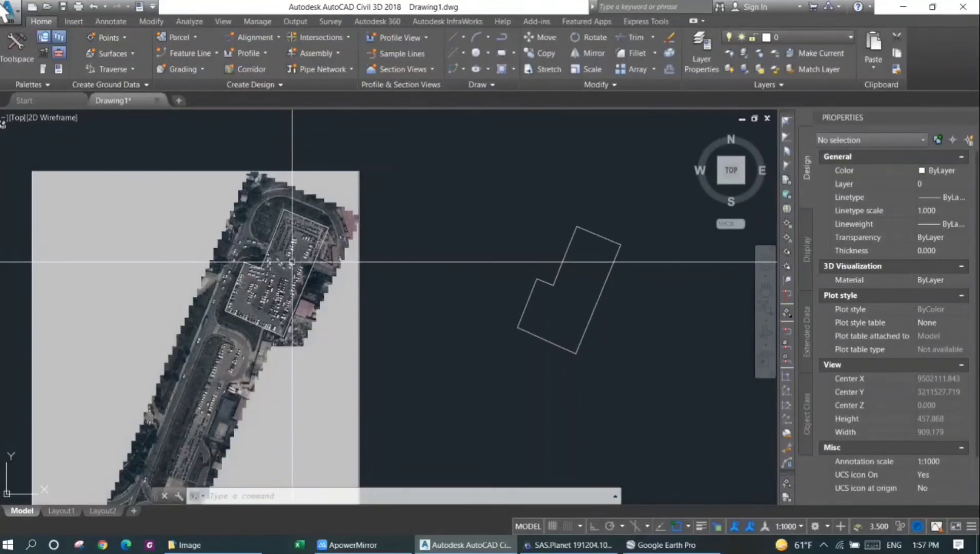